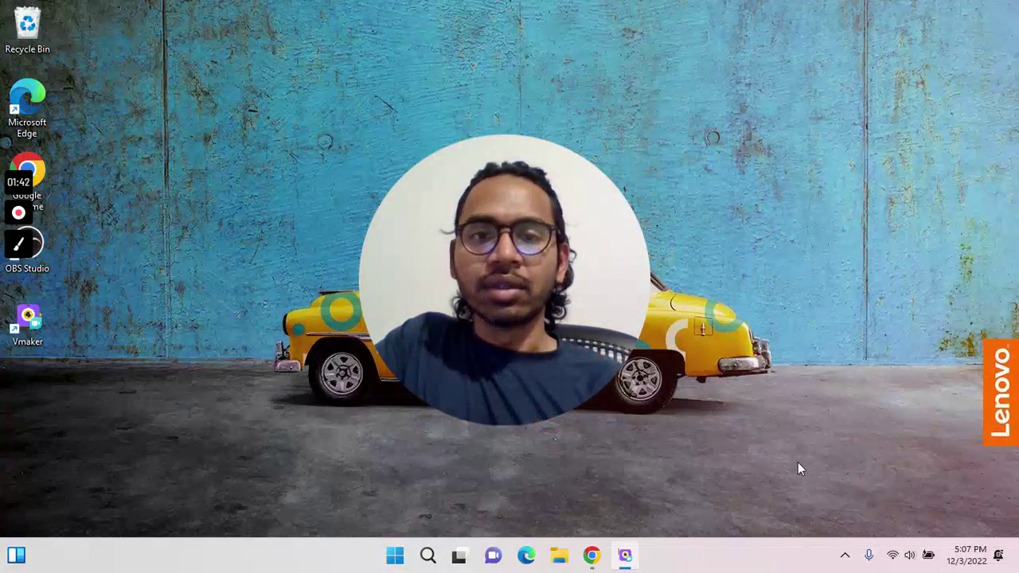
Open Google Chrome in a maximized window and go to anydesk.com
{"action": "double_click", "coordinate": [40, 177]}
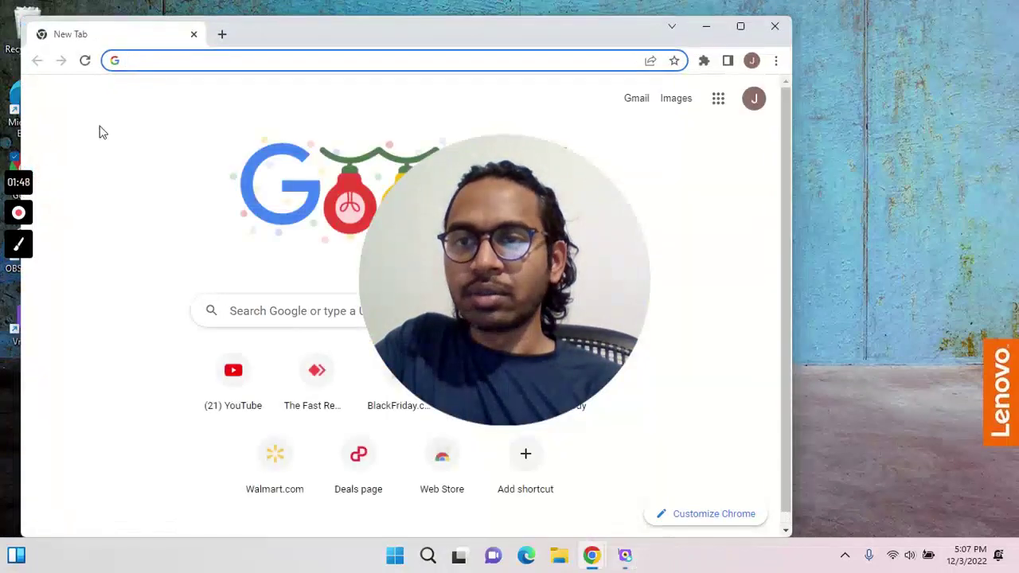
{"action": "left_click", "coordinate": [740, 27]}
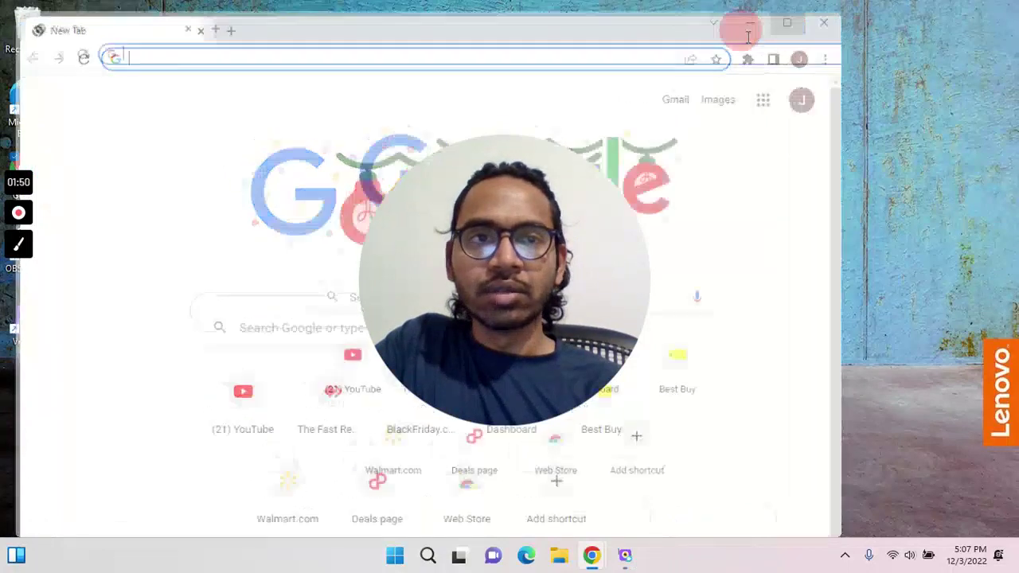
{"action": "left_click", "coordinate": [610, 44]}
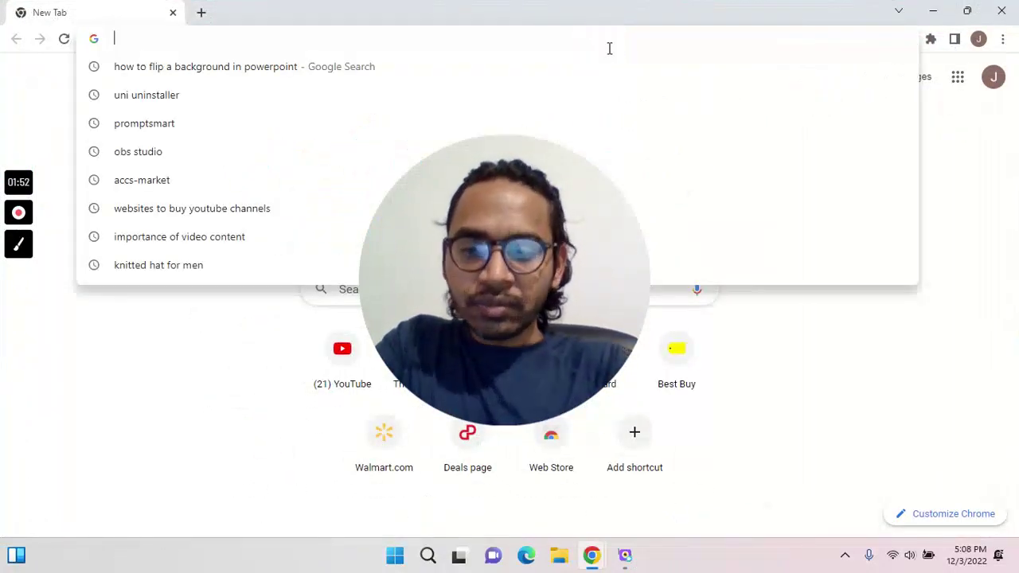
{"action": "type", "text": "any"}
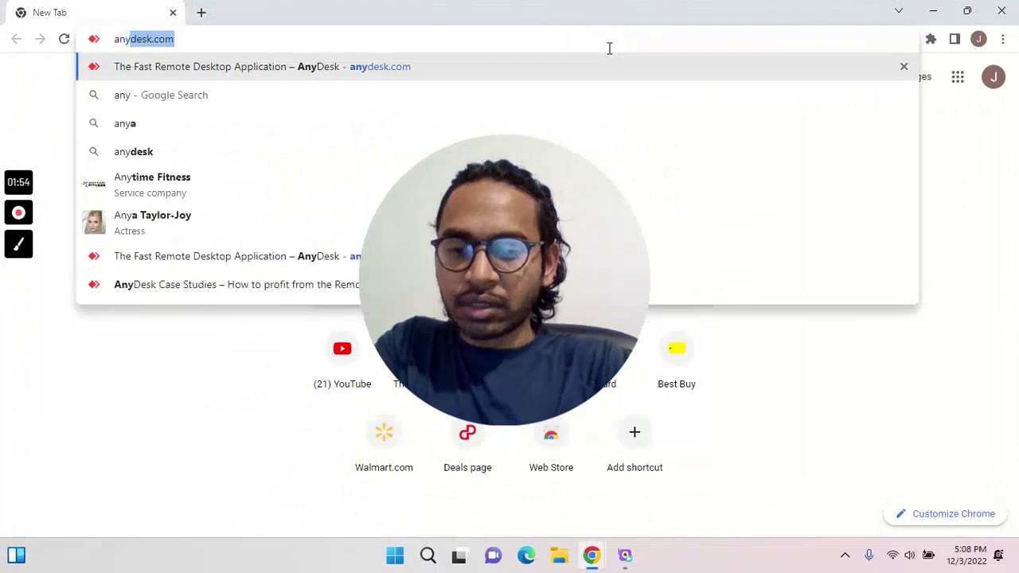
{"action": "type", "text": "desk"}
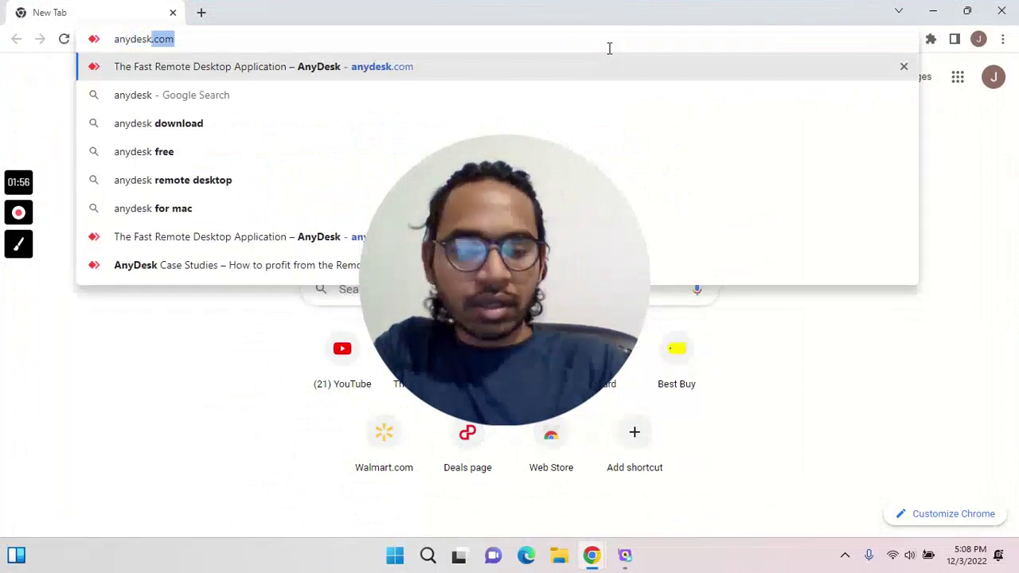
{"action": "type", "text": ".com"}
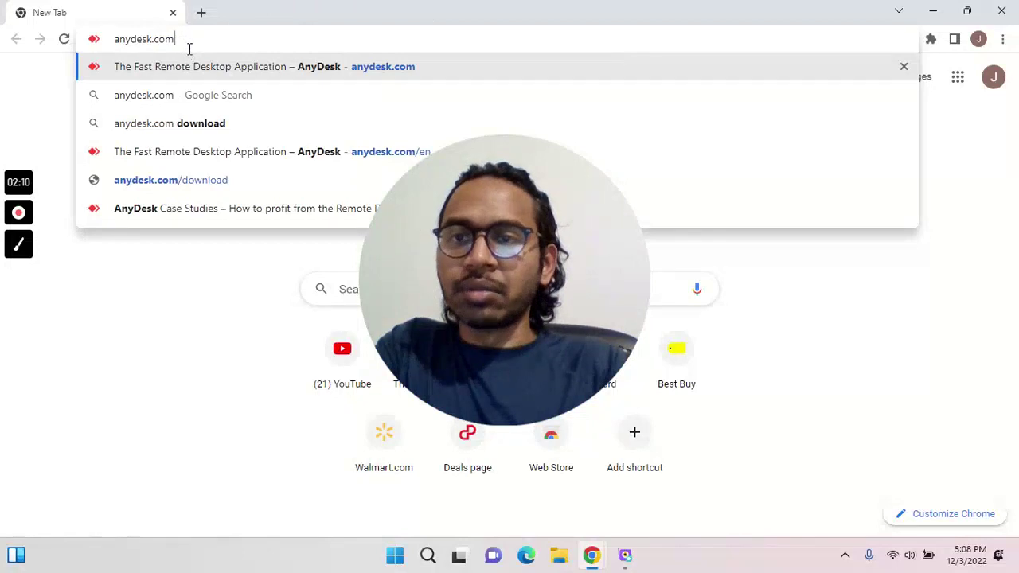
{"action": "key", "text": "Return"}
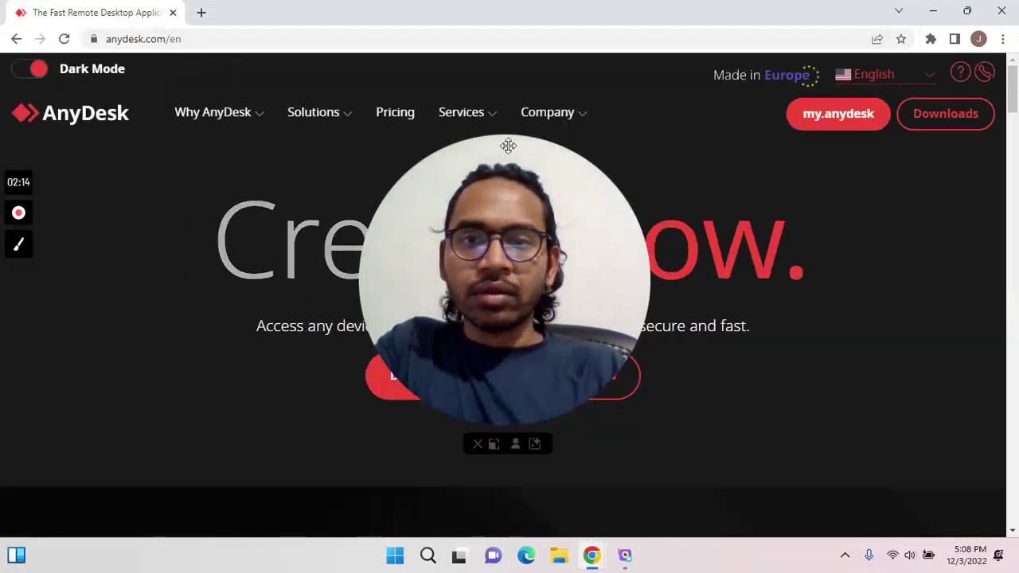
Look through the AnyDesk home page and open the site's Downloads page
{"action": "scroll", "coordinate": [268, 288], "scroll_direction": "down", "scroll_amount": 7}
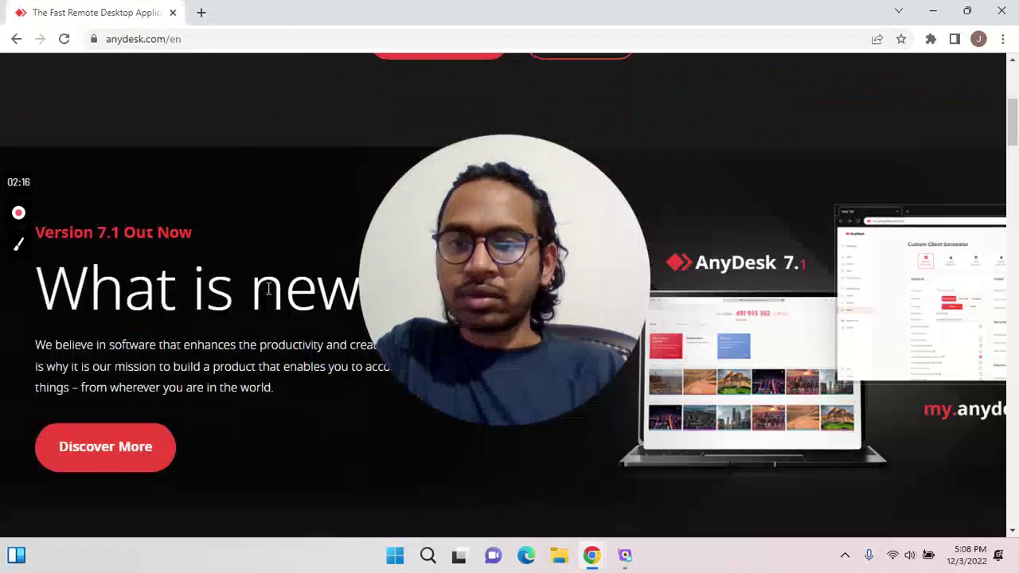
{"action": "scroll", "coordinate": [268, 288], "scroll_direction": "down", "scroll_amount": 15}
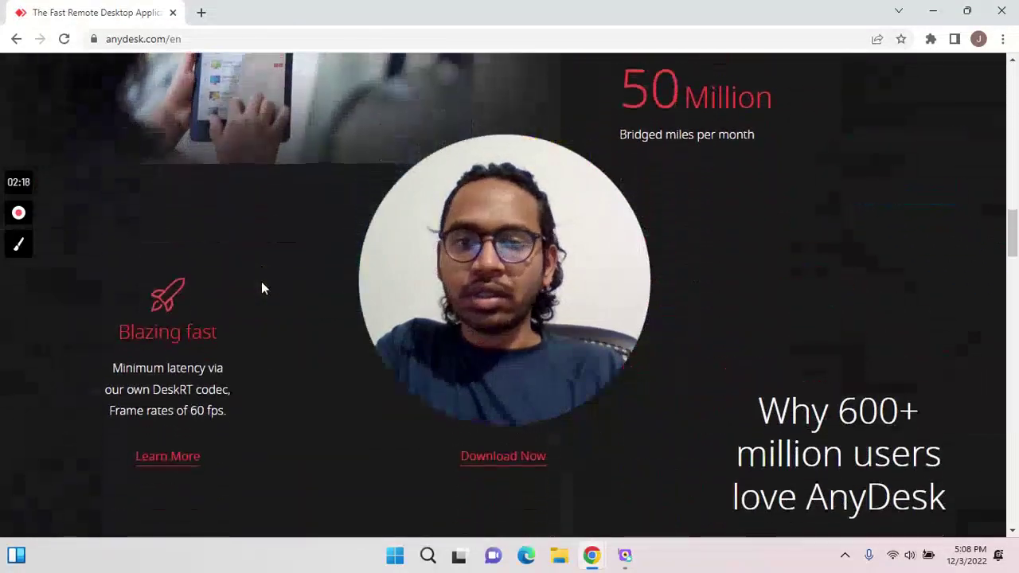
{"action": "scroll", "coordinate": [263, 287], "scroll_direction": "down", "scroll_amount": 4}
{"action": "scroll", "coordinate": [262, 288], "scroll_direction": "up", "scroll_amount": 10}
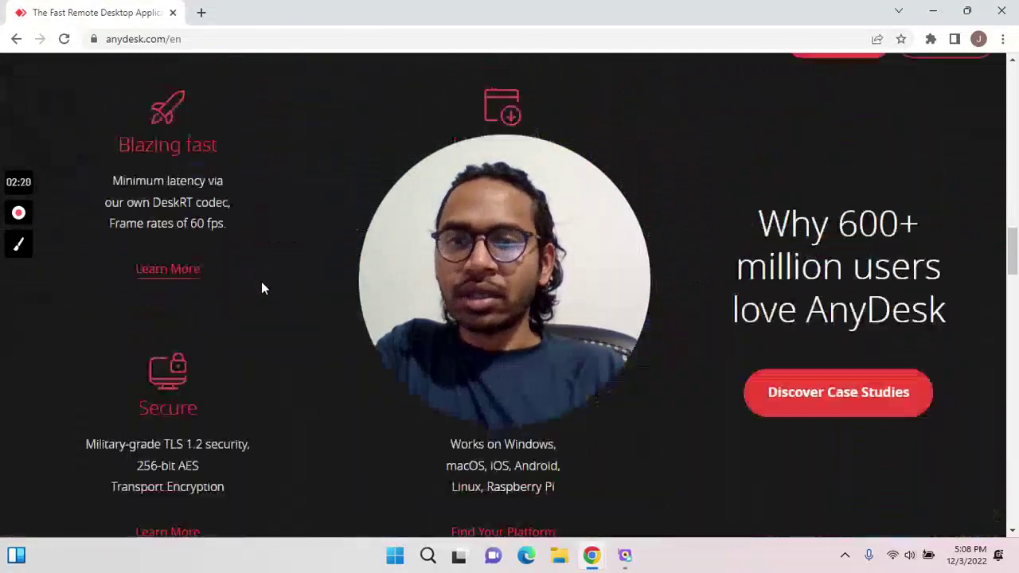
{"action": "scroll", "coordinate": [262, 287], "scroll_direction": "up", "scroll_amount": 10}
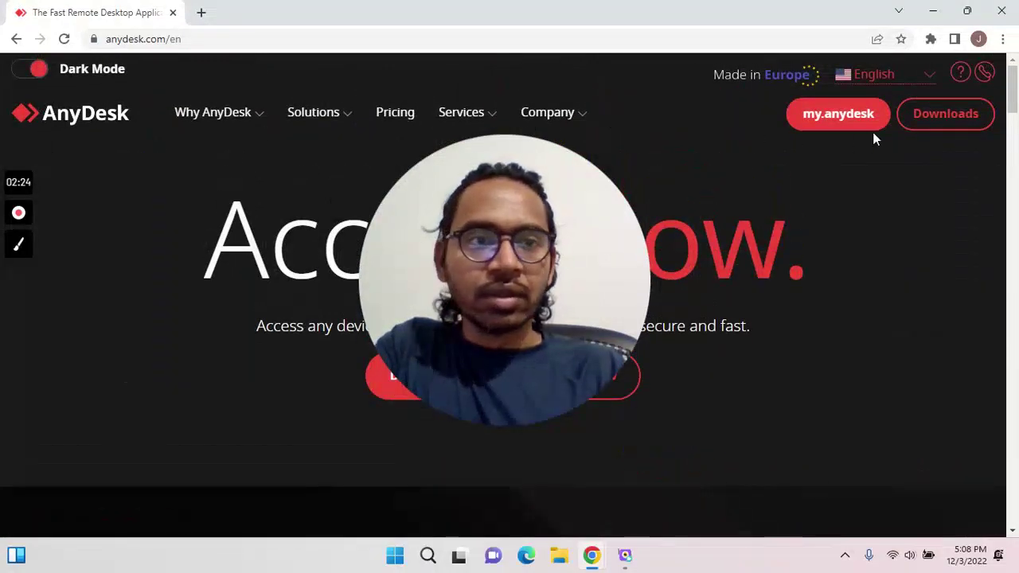
{"action": "left_click", "coordinate": [952, 118]}
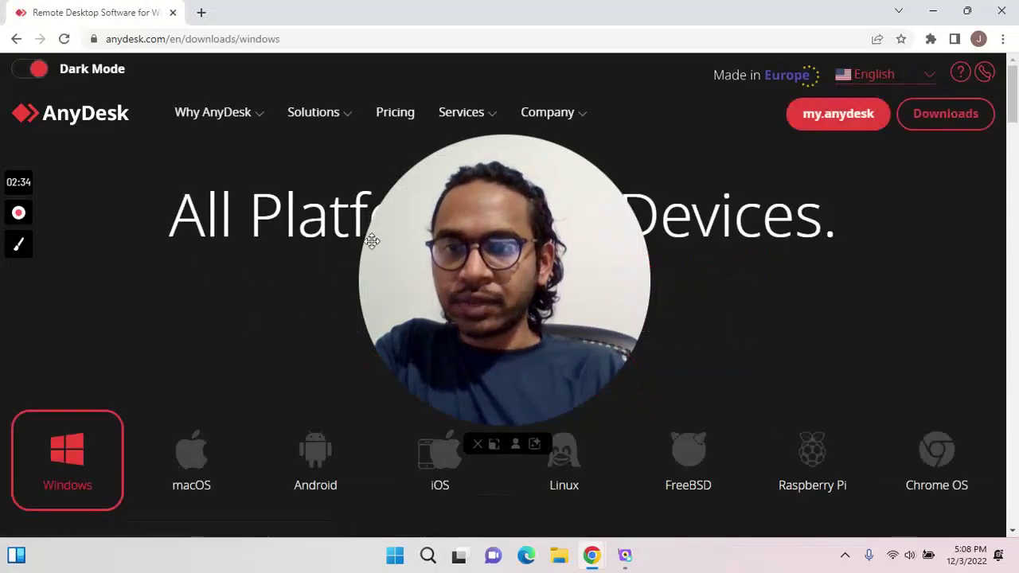
Download AnyDesk for Windows from the platform choices and launch the downloaded AnyDesk (1).exe
{"action": "scroll", "coordinate": [225, 305], "scroll_direction": "down", "scroll_amount": 2}
{"action": "scroll", "coordinate": [227, 304], "scroll_direction": "up", "scroll_amount": 2}
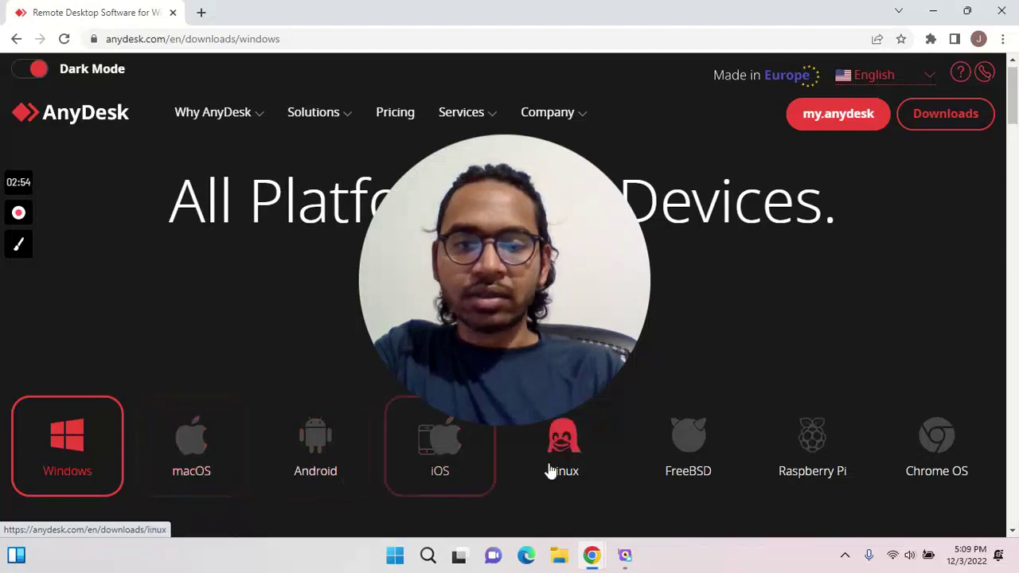
{"action": "mouse_move", "coordinate": [391, 386]}
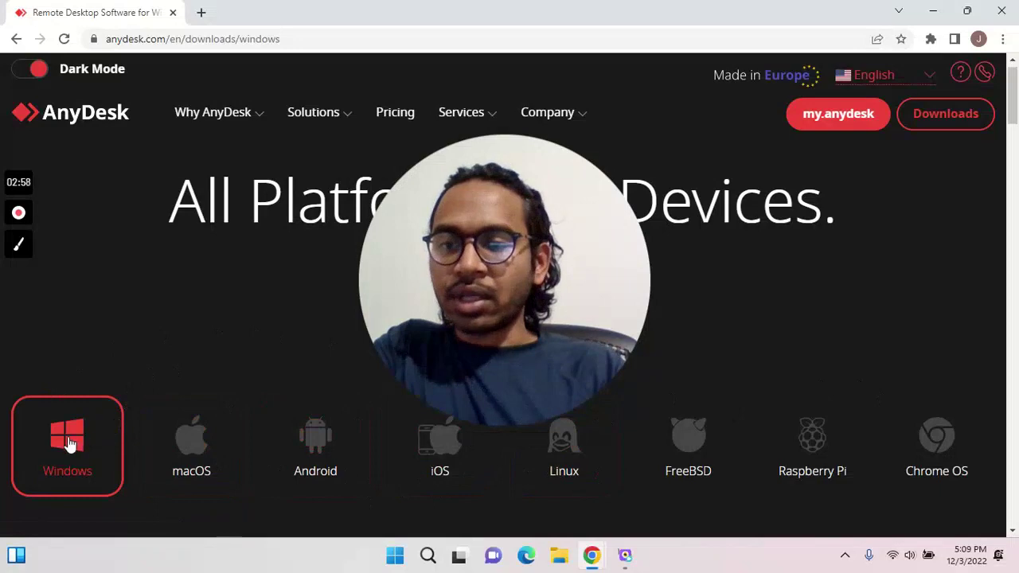
{"action": "scroll", "coordinate": [70, 443], "scroll_direction": "up", "scroll_amount": 1}
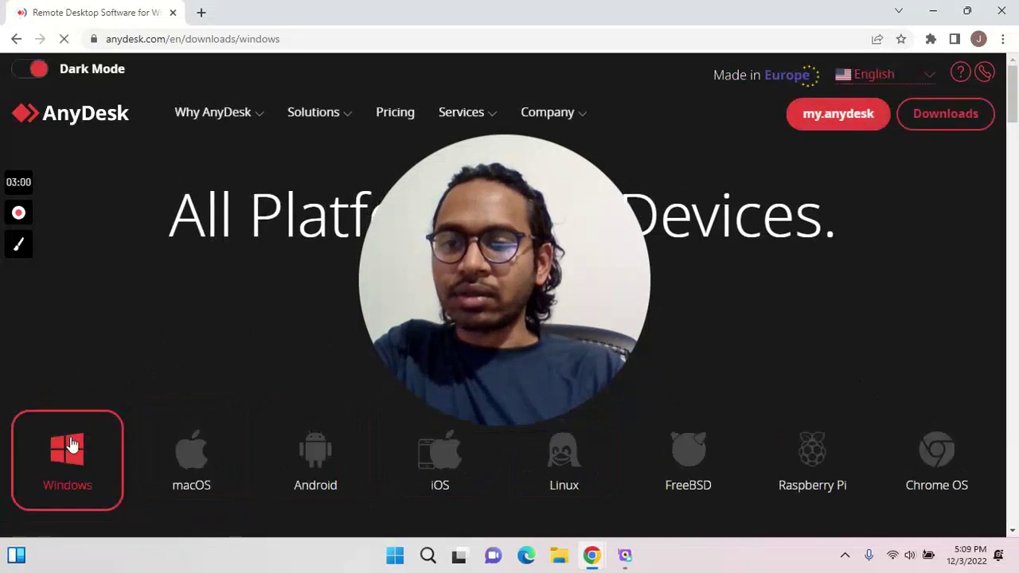
{"action": "scroll", "coordinate": [70, 443], "scroll_direction": "down", "scroll_amount": 3}
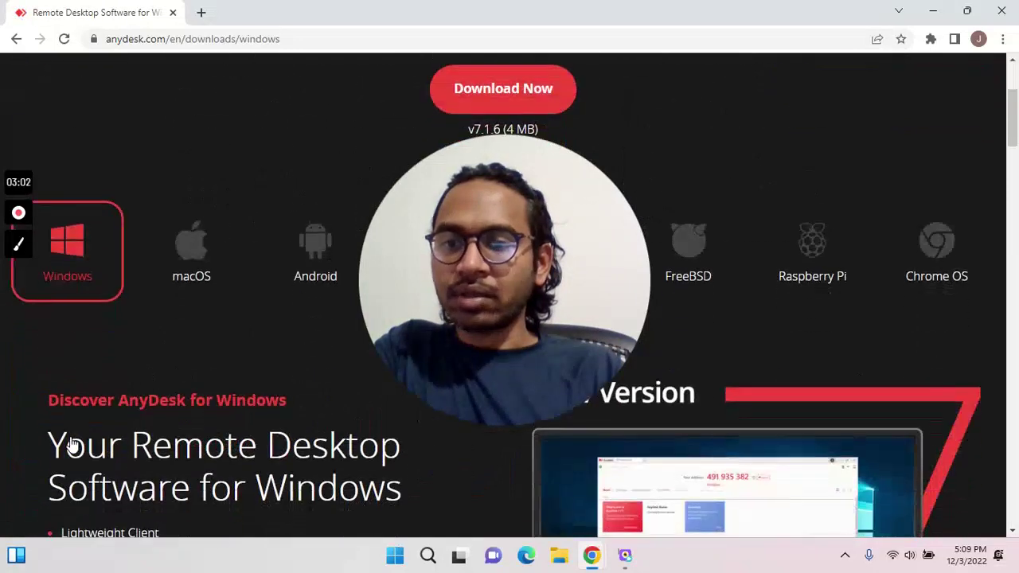
{"action": "scroll", "coordinate": [72, 445], "scroll_direction": "down", "scroll_amount": 1}
{"action": "scroll", "coordinate": [71, 444], "scroll_direction": "down", "scroll_amount": 3}
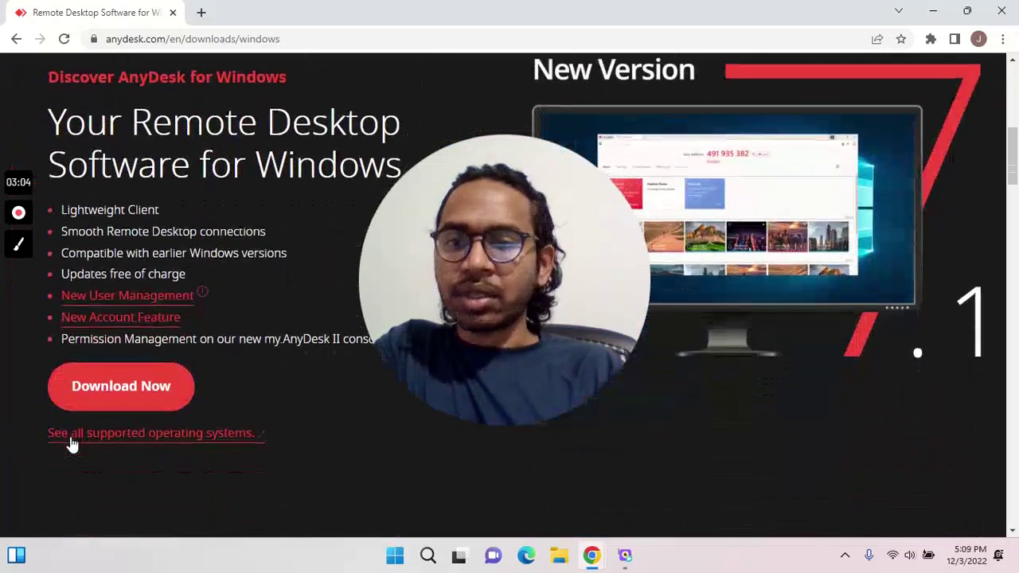
{"action": "scroll", "coordinate": [71, 444], "scroll_direction": "down", "scroll_amount": 1}
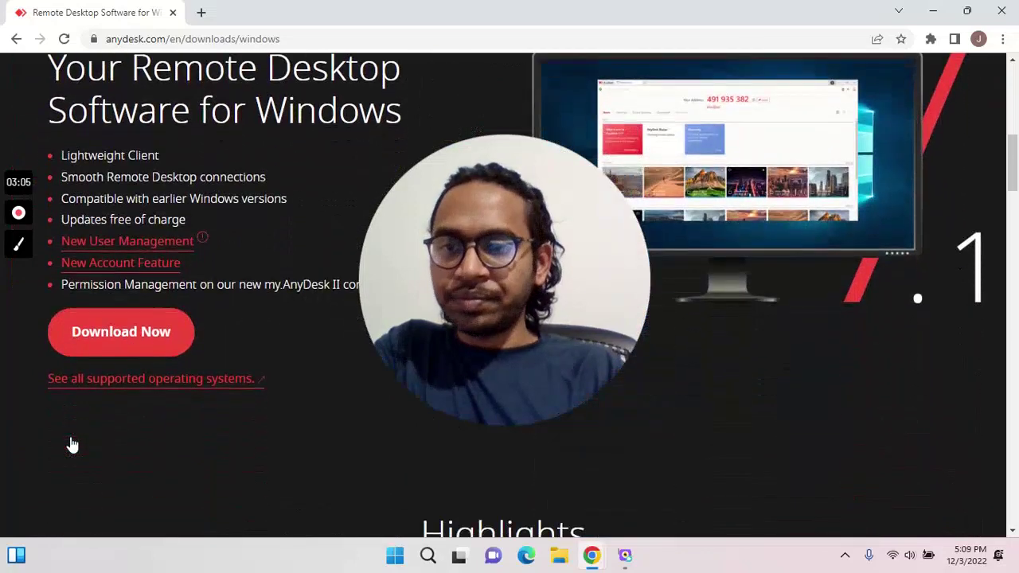
{"action": "left_click", "coordinate": [111, 337]}
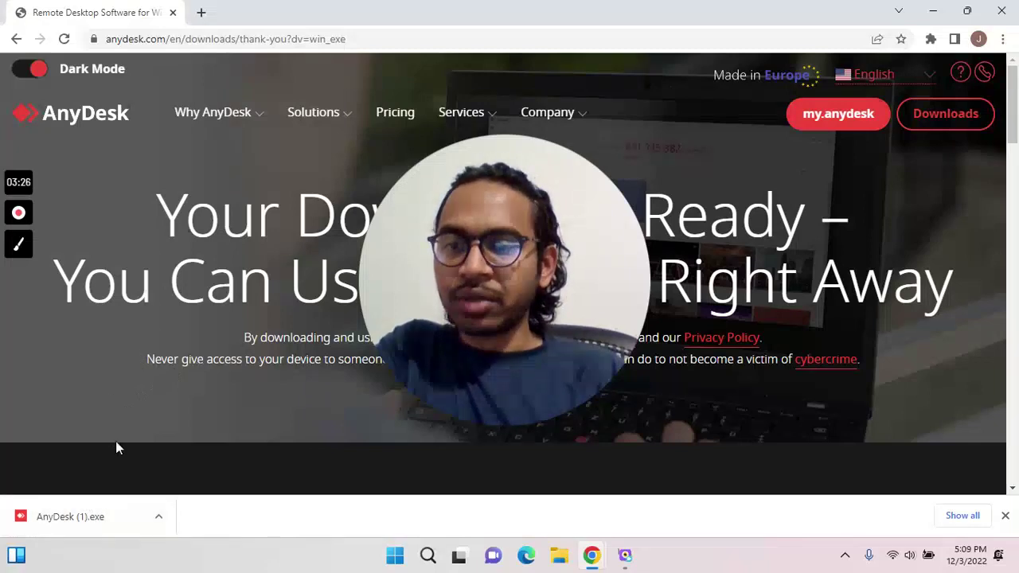
{"action": "left_click", "coordinate": [56, 521]}
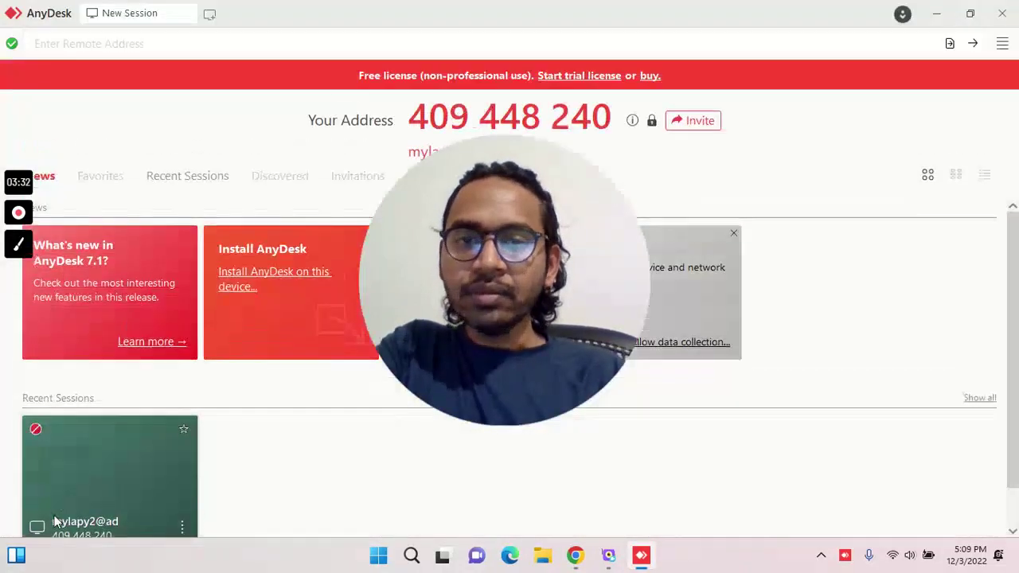
{"action": "mouse_move", "coordinate": [528, 260]}
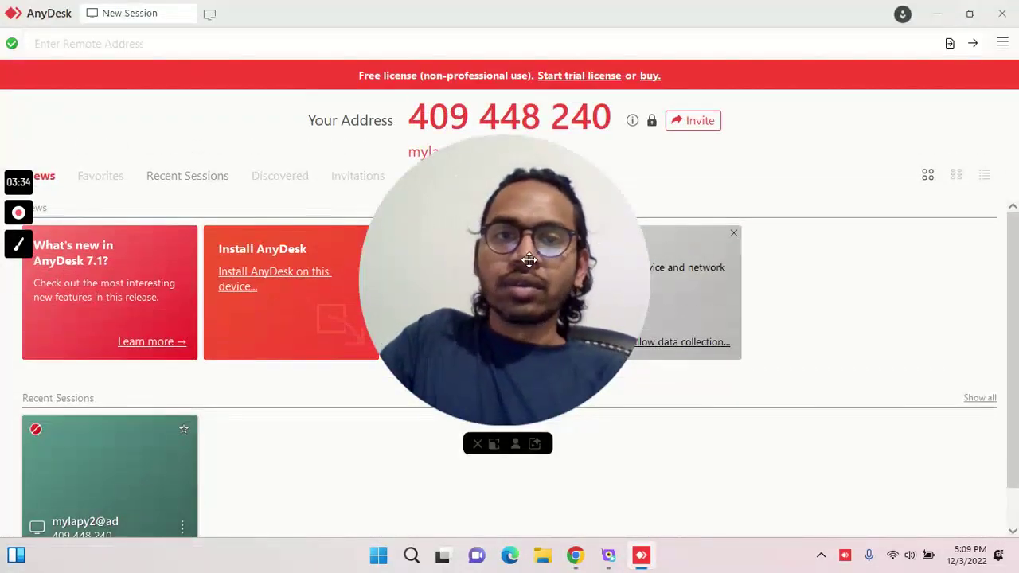
{"action": "left_click_drag", "start_coordinate": [530, 260], "coordinate": [870, 301]}
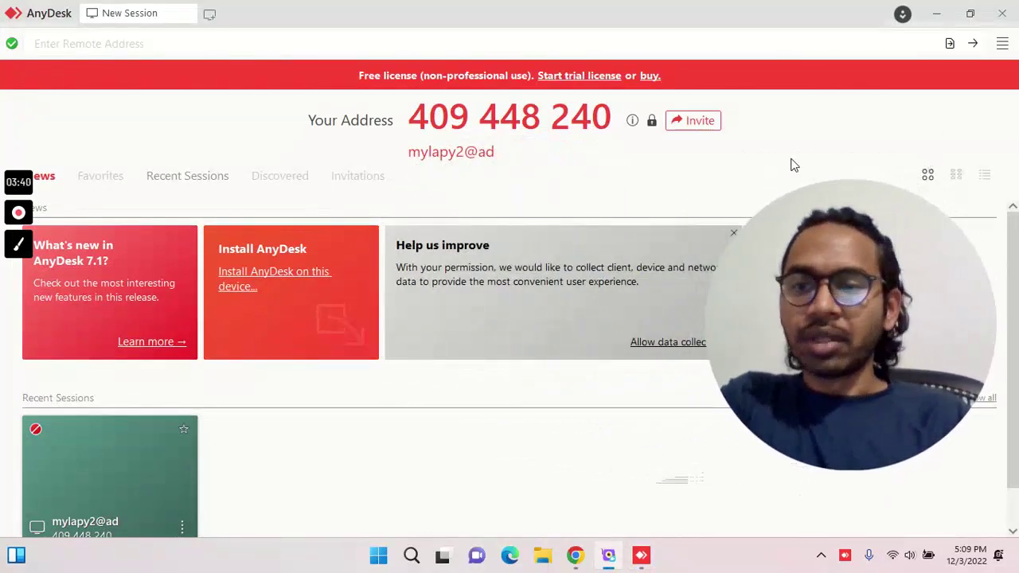
{"action": "scroll", "coordinate": [442, 323], "scroll_direction": "down", "scroll_amount": 1}
{"action": "scroll", "coordinate": [388, 409], "scroll_direction": "up", "scroll_amount": 1}
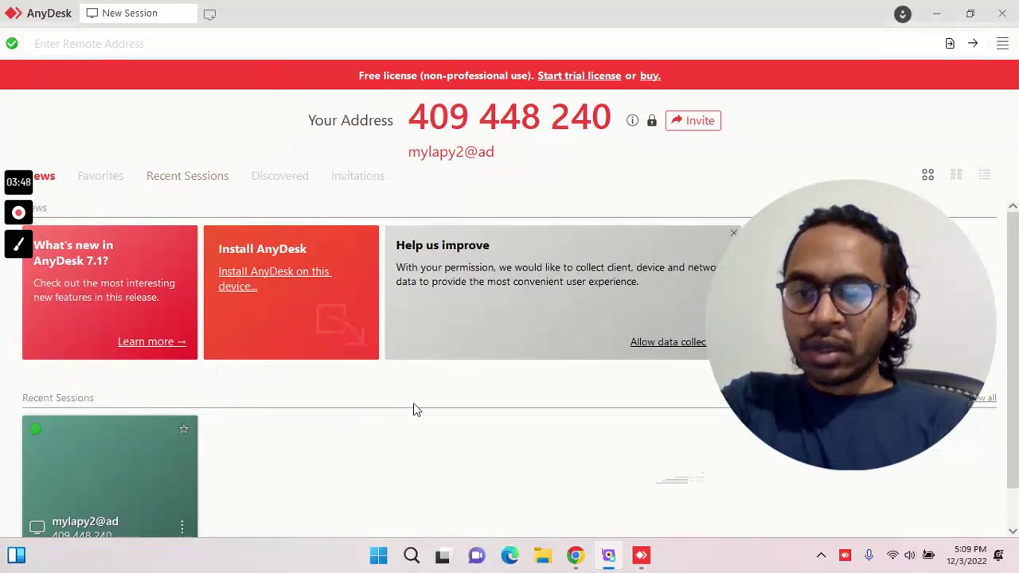
{"action": "scroll", "coordinate": [414, 406], "scroll_direction": "down", "scroll_amount": 1}
{"action": "scroll", "coordinate": [414, 406], "scroll_direction": "up", "scroll_amount": 1}
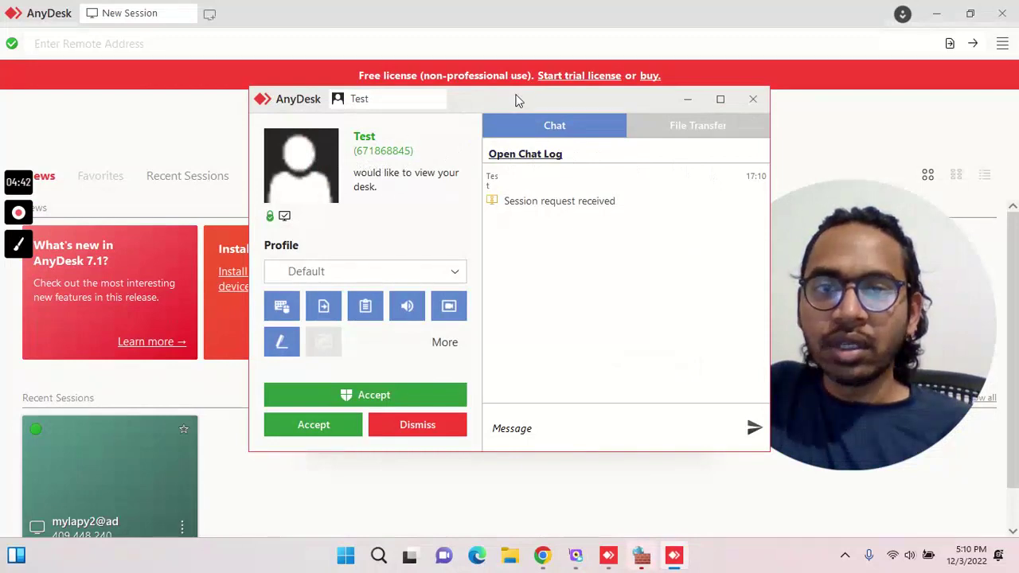
Check the additional permissions of the incoming session request, accept it without elevation, and cancel the Windows Defender Firewall alert
{"action": "left_click_drag", "start_coordinate": [516, 99], "coordinate": [532, 81]}
{"action": "left_click", "coordinate": [401, 328]}
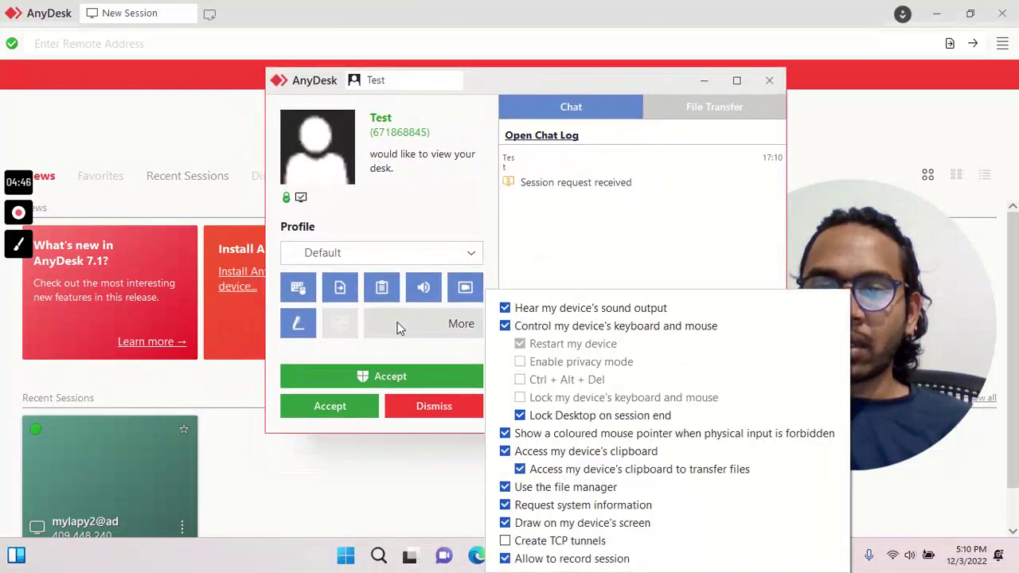
{"action": "left_click", "coordinate": [383, 121]}
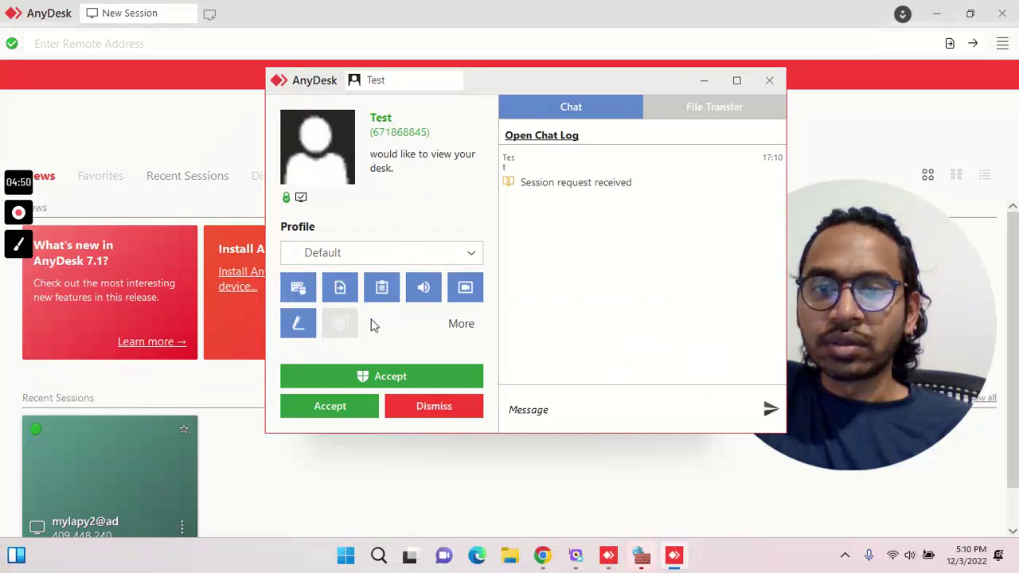
{"action": "left_click", "coordinate": [336, 410]}
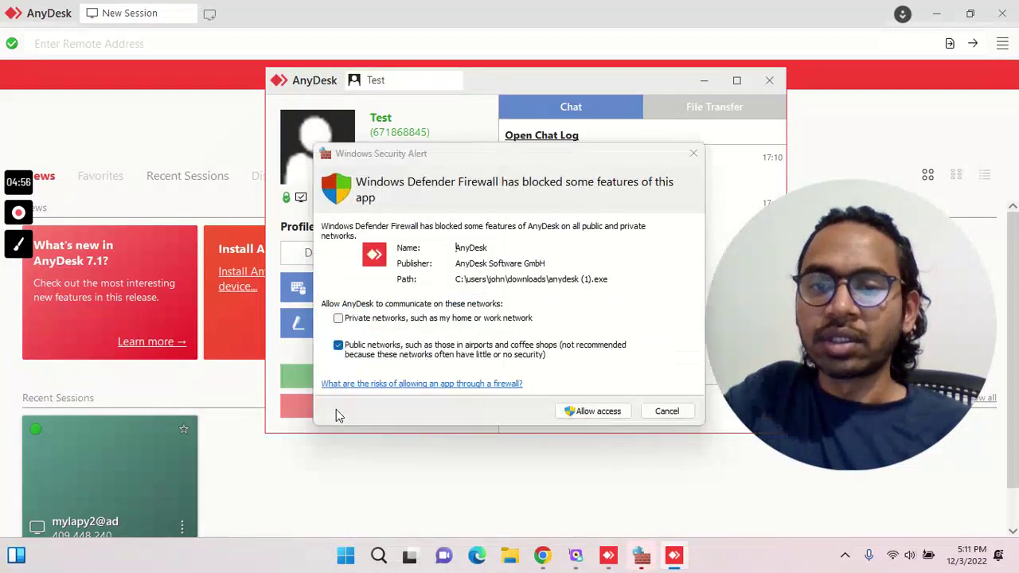
{"action": "left_click", "coordinate": [667, 411]}
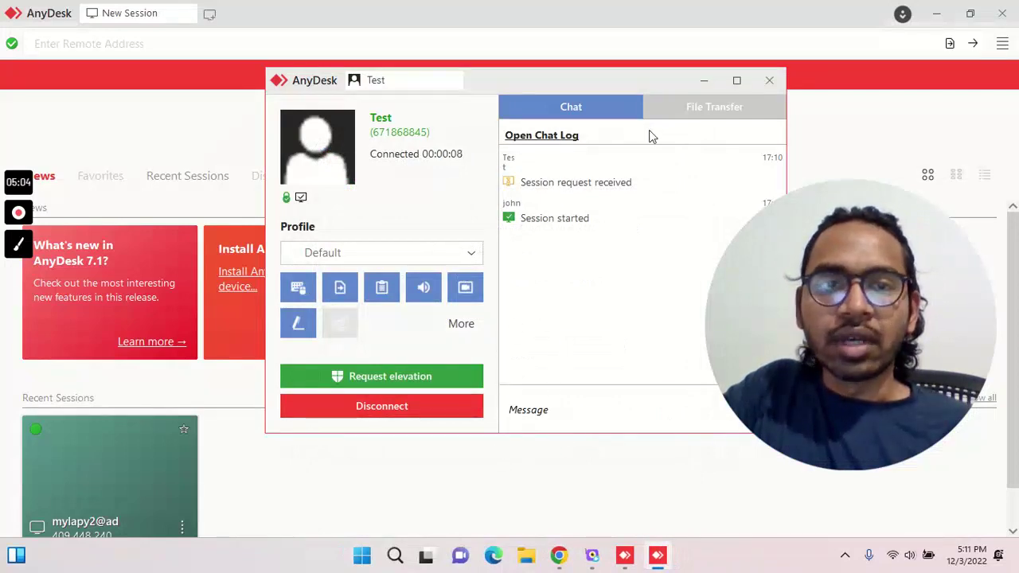
Minimize the session window and the main AnyDesk window, and close the browser tab with the AnyDesk download page
{"action": "left_click", "coordinate": [705, 82]}
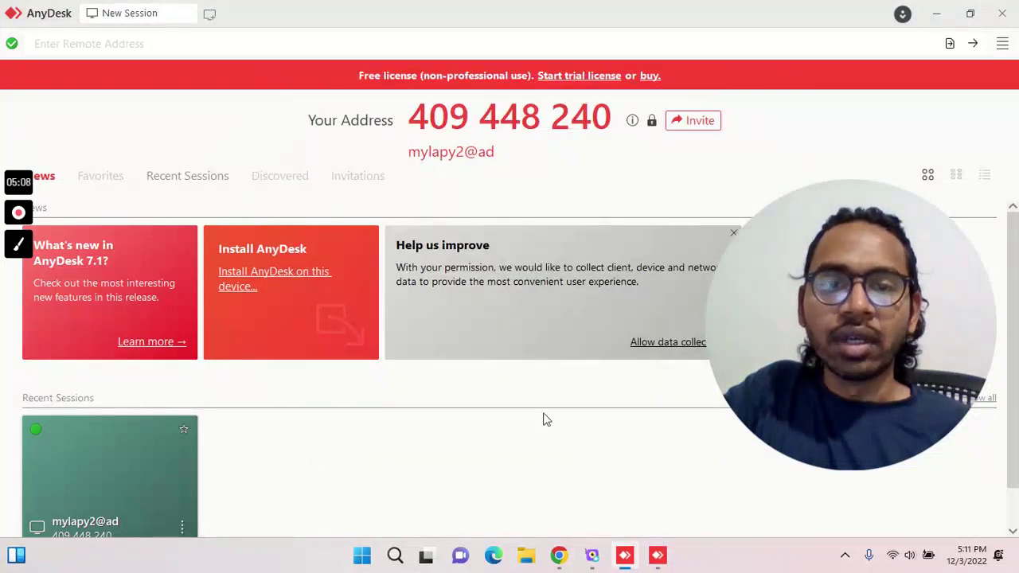
{"action": "left_click", "coordinate": [937, 14]}
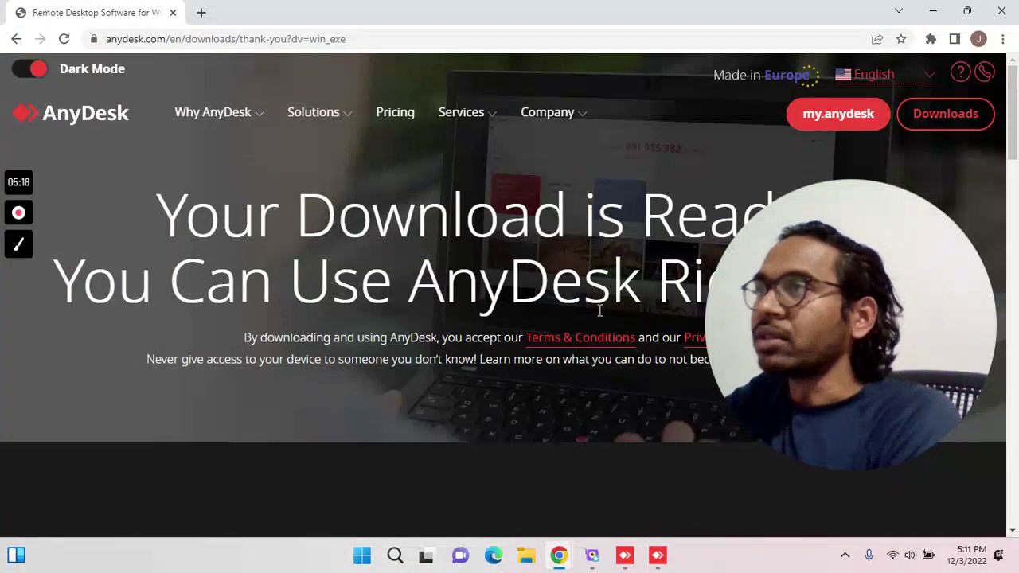
{"action": "mouse_move", "coordinate": [342, 112]}
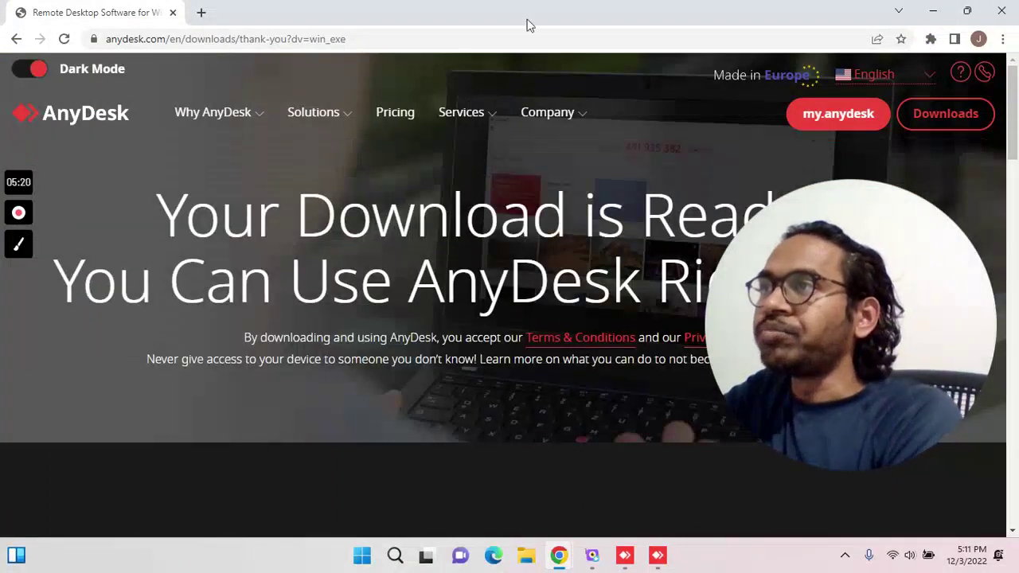
{"action": "left_click", "coordinate": [173, 13]}
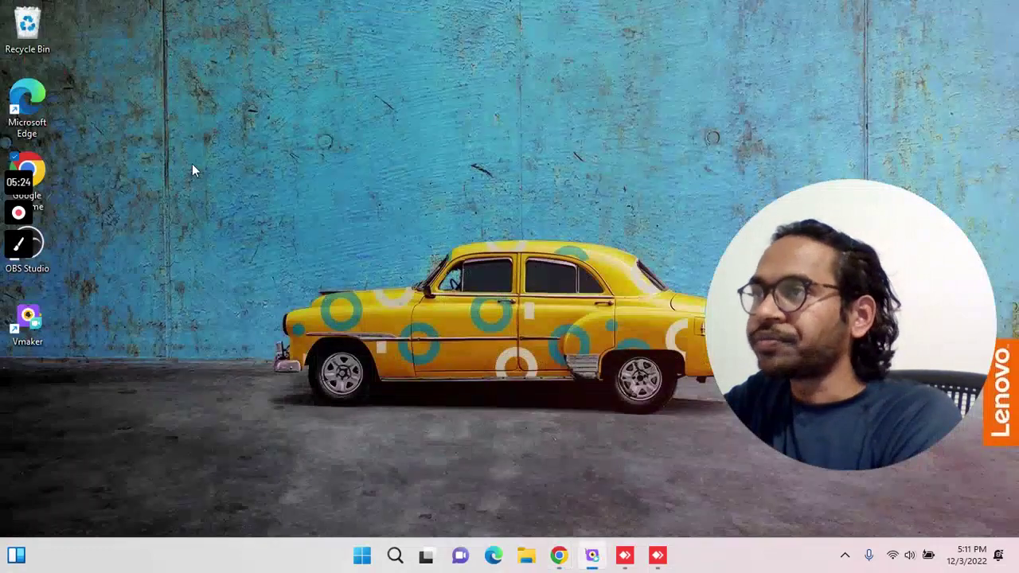
Open File Explorer and show the drives under This PC
{"action": "left_click", "coordinate": [527, 557]}
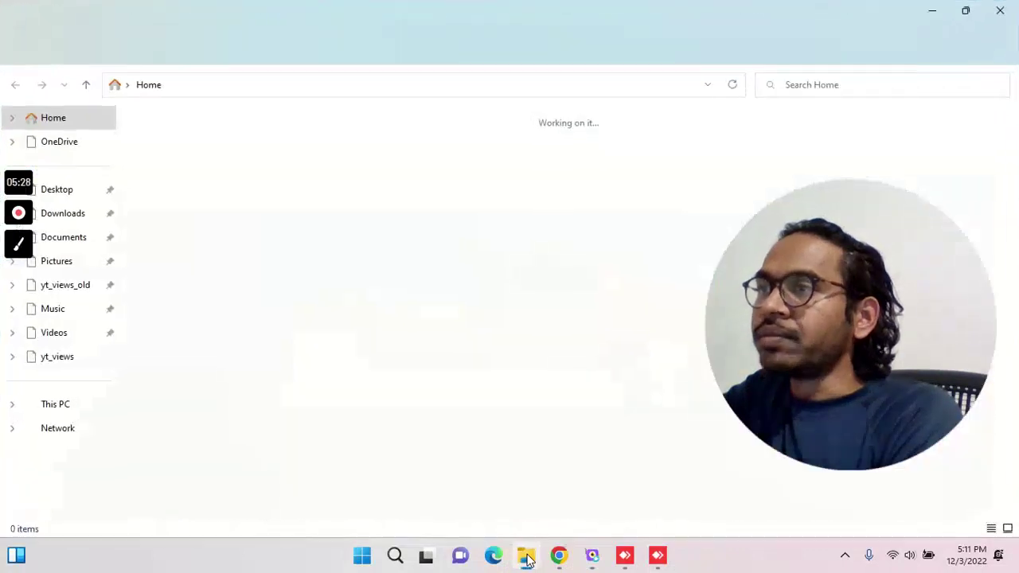
{"action": "left_click", "coordinate": [167, 137]}
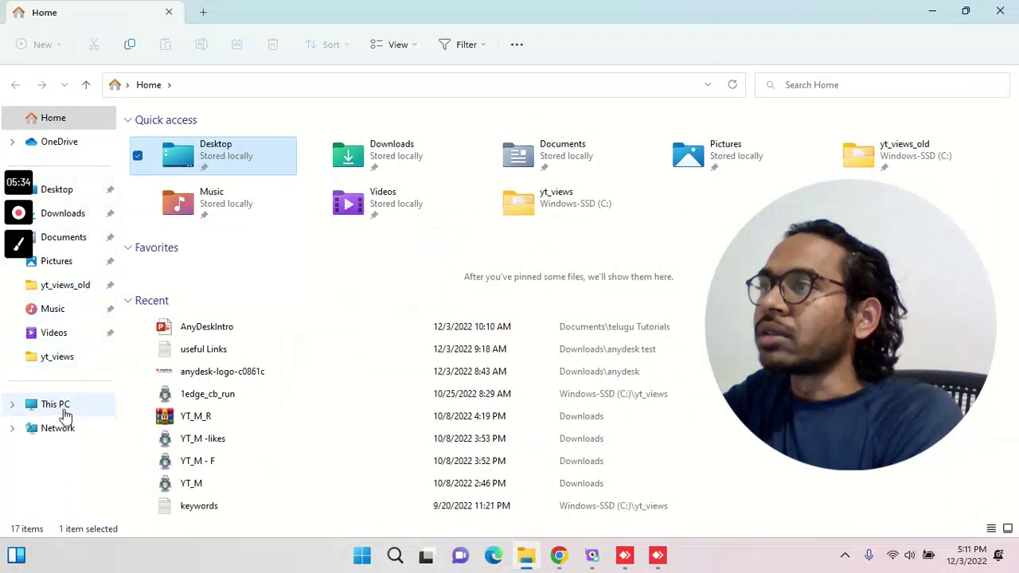
{"action": "left_click", "coordinate": [68, 407]}
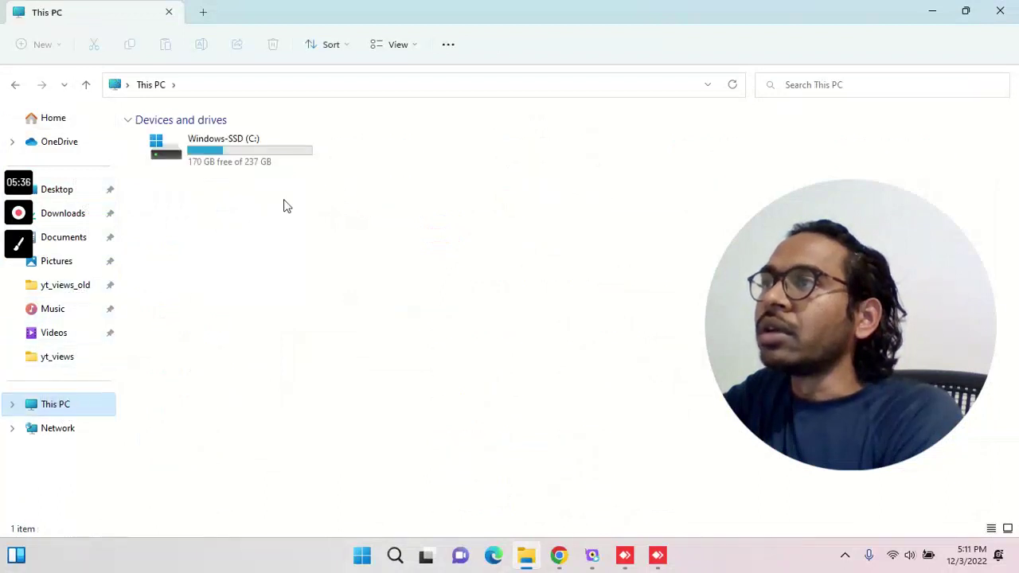
Look into the Windows-SSD (C:) drive, return to This PC, and open the Videos folder
{"action": "double_click", "coordinate": [270, 156]}
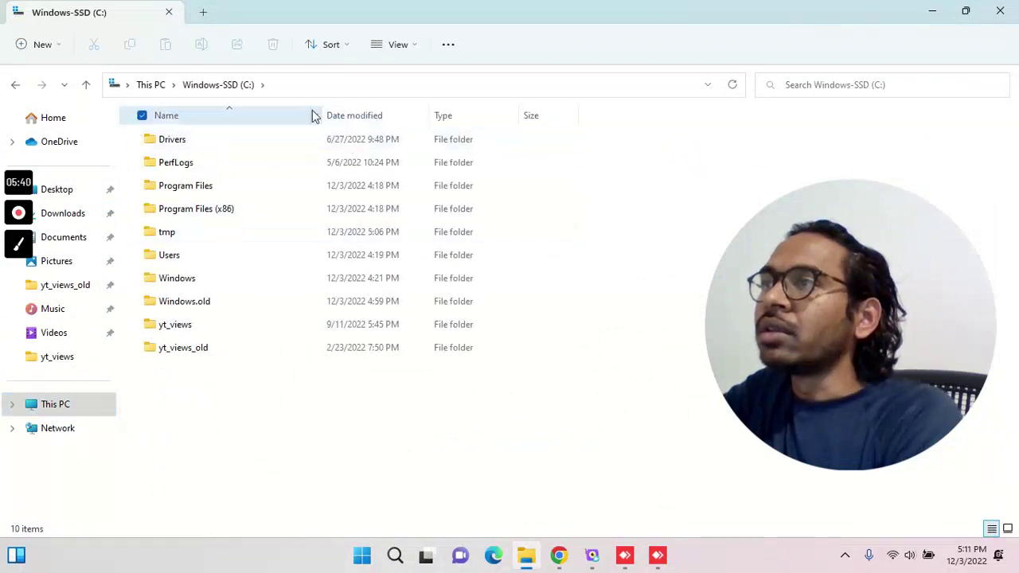
{"action": "left_click", "coordinate": [151, 84]}
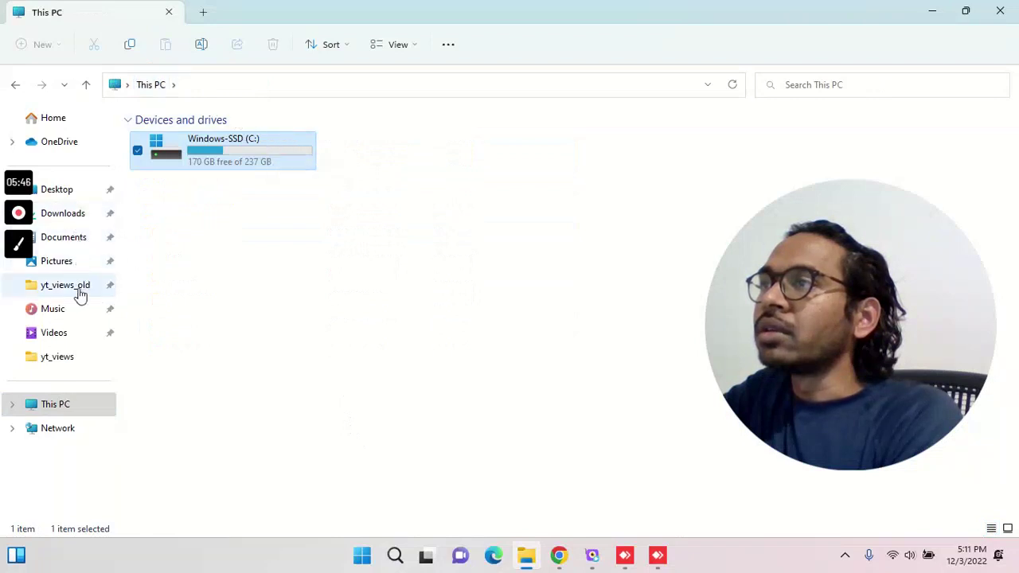
{"action": "left_click", "coordinate": [64, 335]}
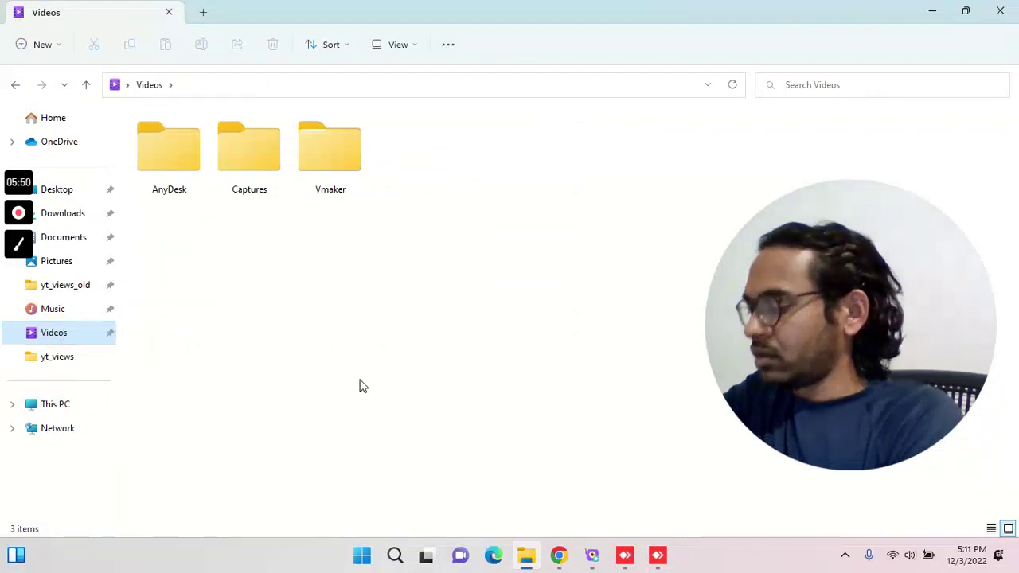
Create a new text document named testing in the Videos folder
{"action": "right_click", "coordinate": [396, 352]}
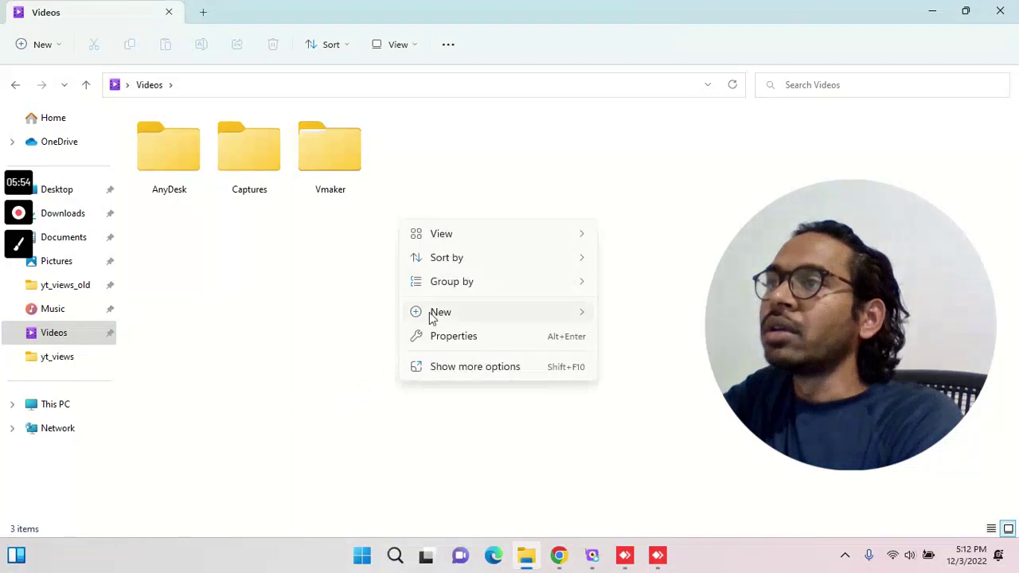
{"action": "mouse_move", "coordinate": [541, 319]}
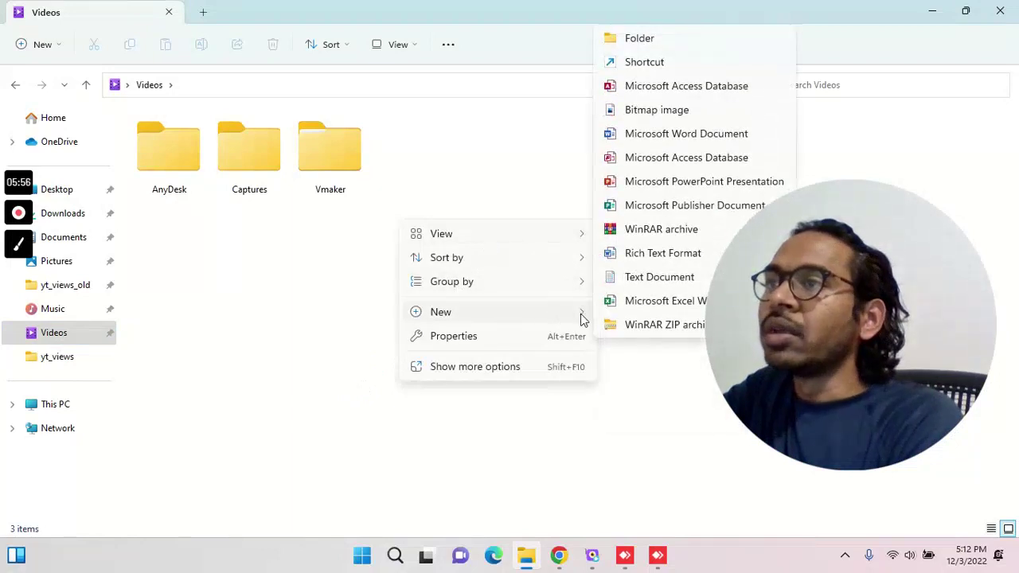
{"action": "left_click", "coordinate": [659, 277]}
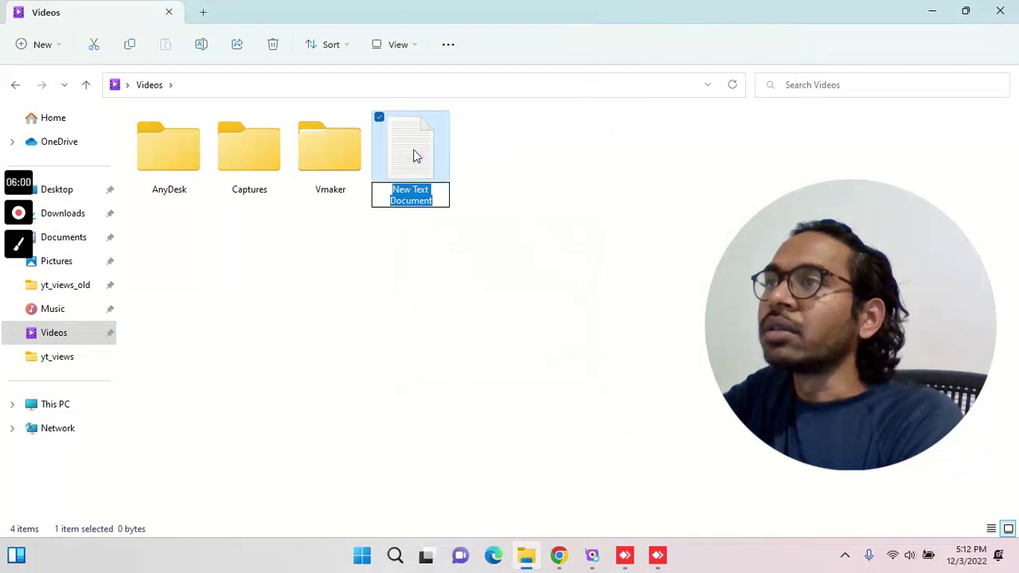
{"action": "type", "text": "tes"}
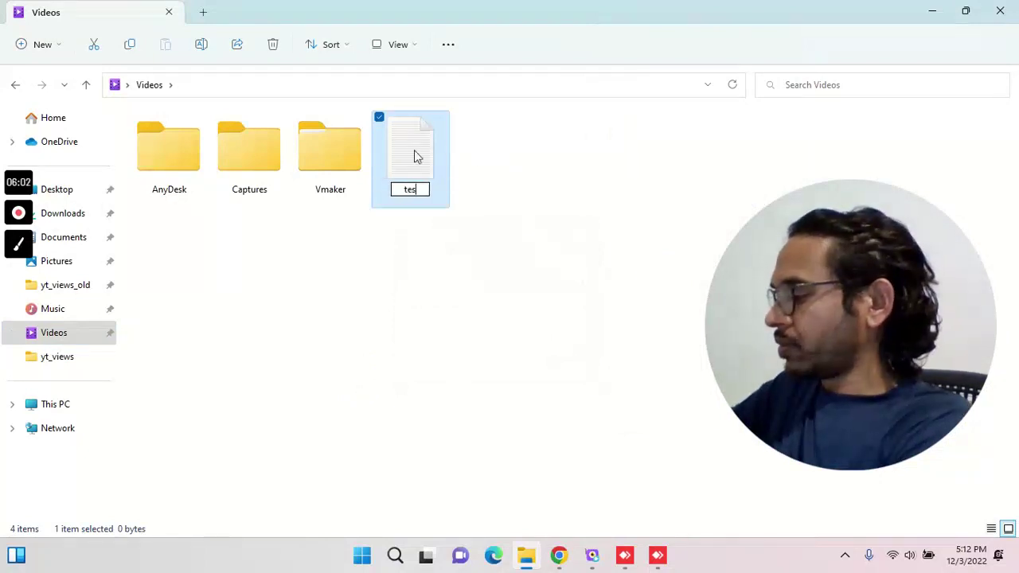
{"action": "type", "text": "ting"}
{"action": "key", "text": "Return"}
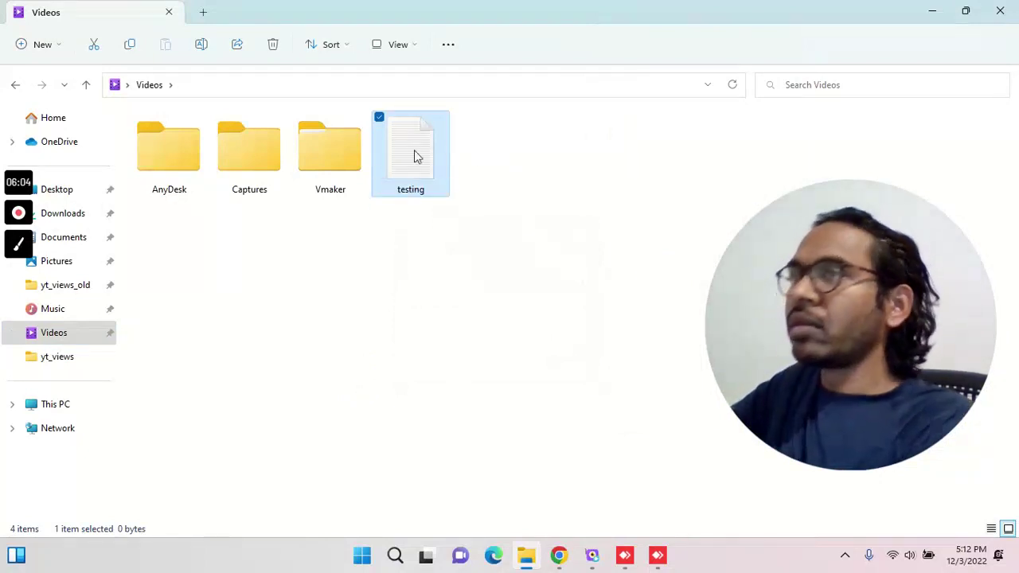
{"action": "left_click", "coordinate": [528, 359]}
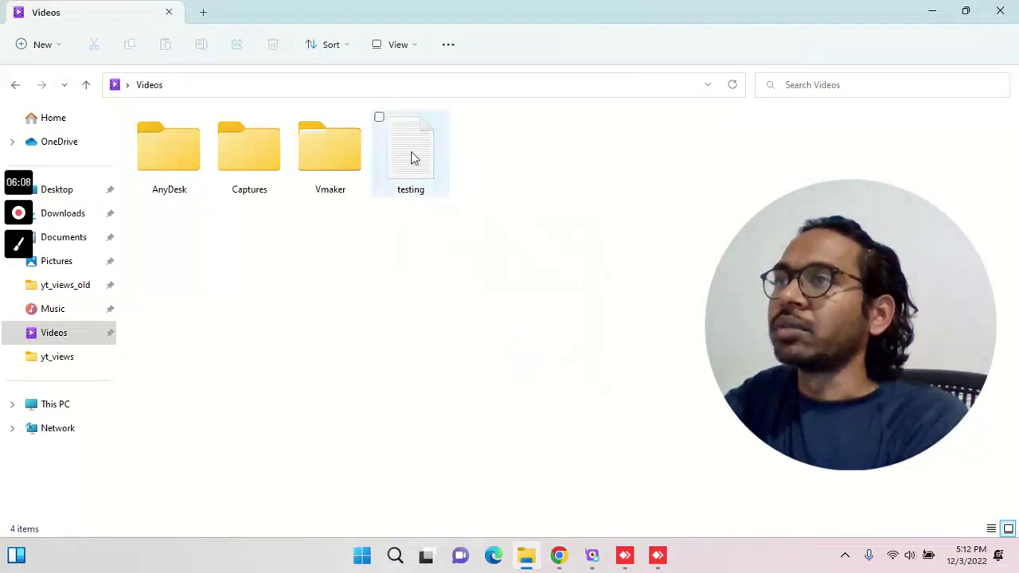
{"action": "mouse_move", "coordinate": [420, 158]}
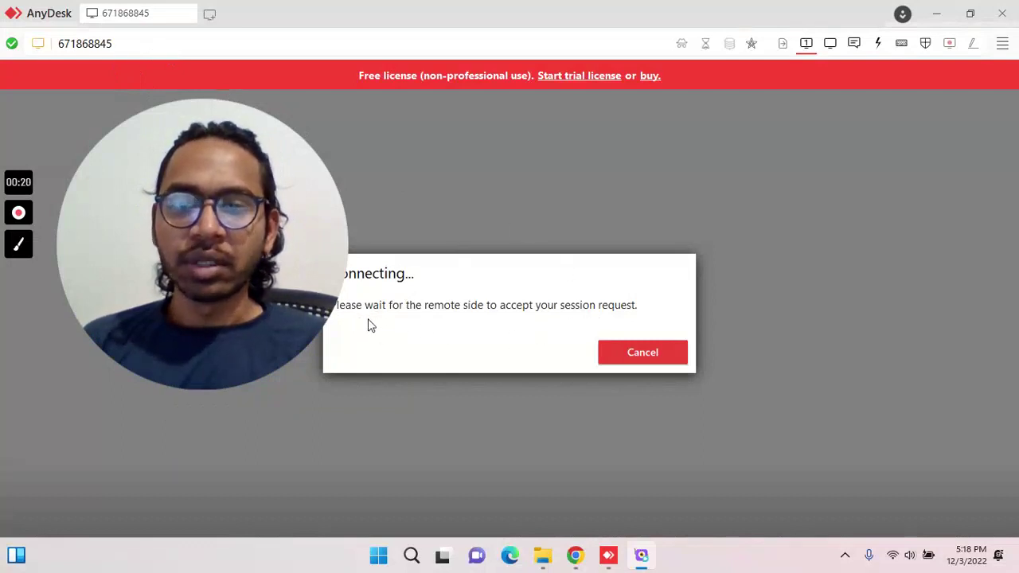
{"action": "mouse_move", "coordinate": [286, 213]}
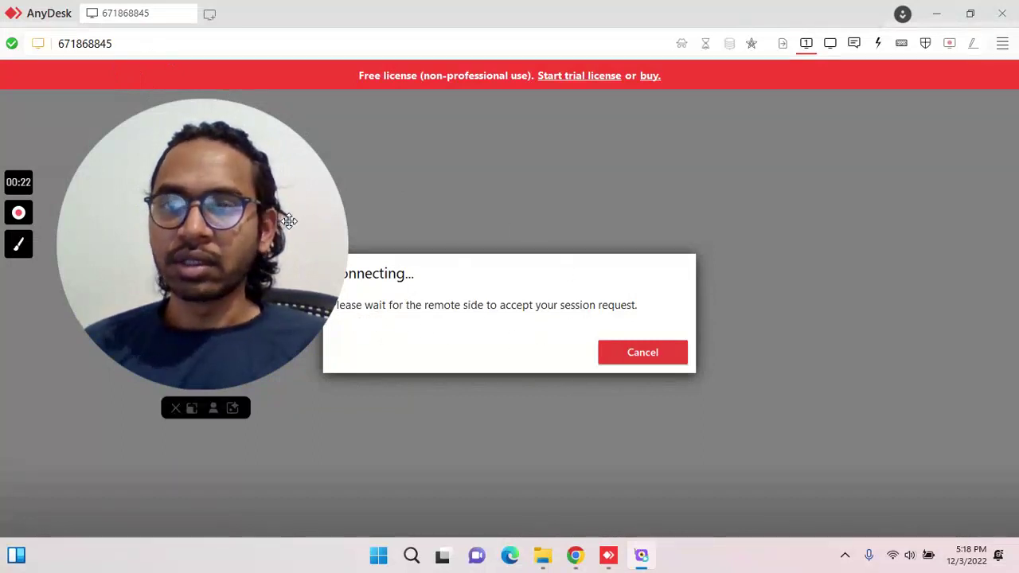
{"action": "left_click_drag", "start_coordinate": [286, 213], "coordinate": [251, 195]}
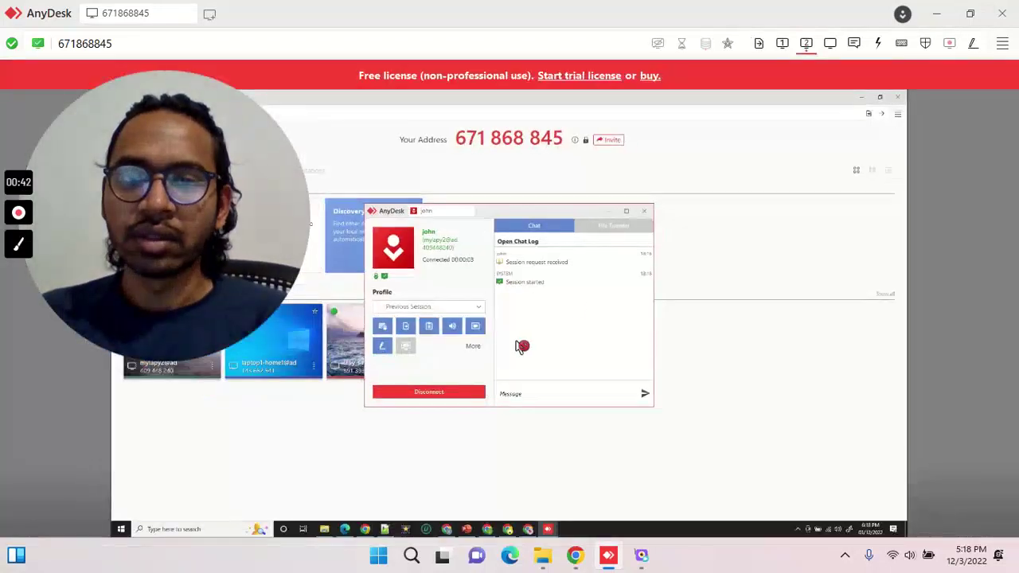
{"action": "left_click", "coordinate": [338, 287]}
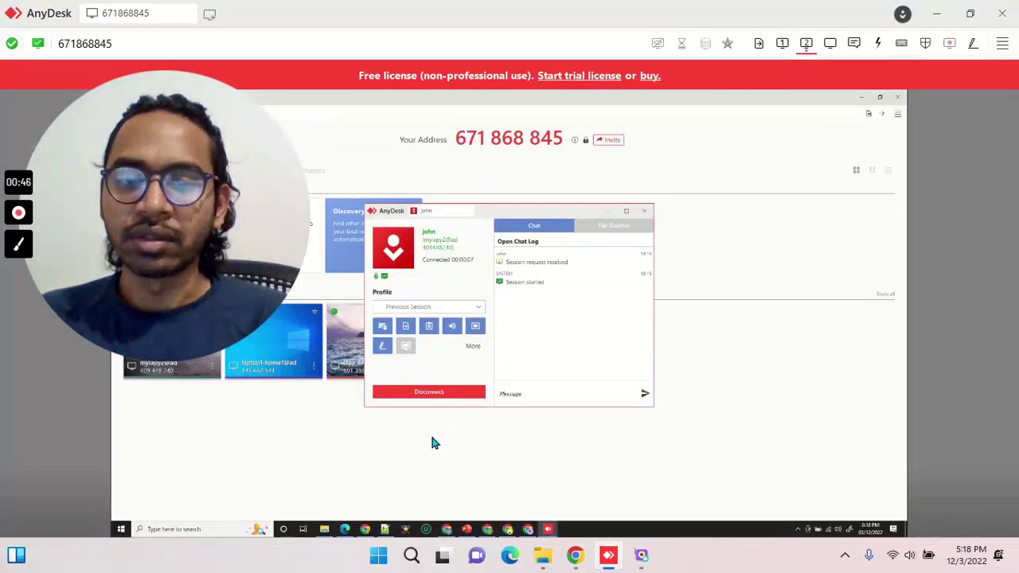
{"action": "left_click", "coordinate": [593, 285]}
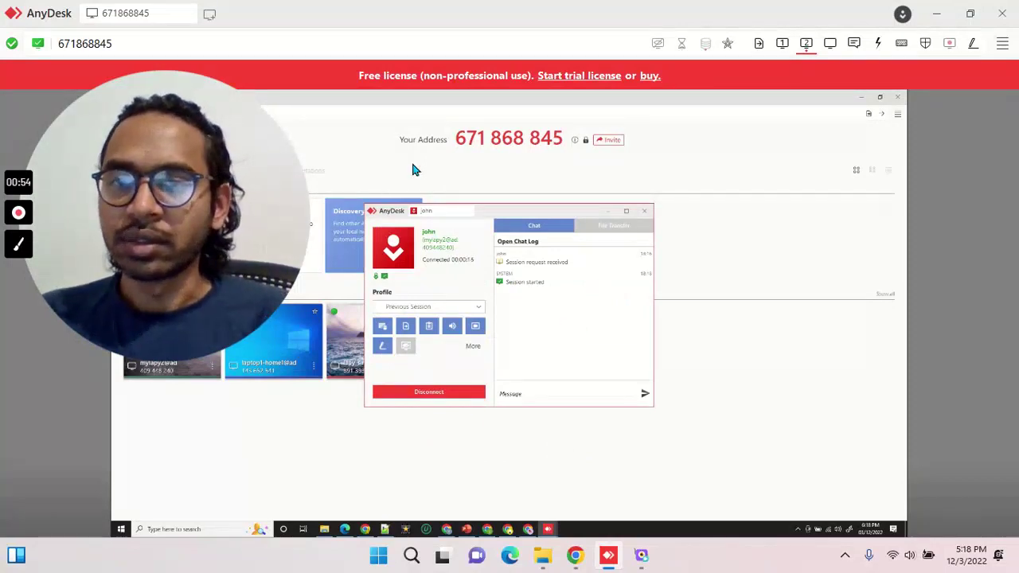
{"action": "left_click", "coordinate": [396, 395]}
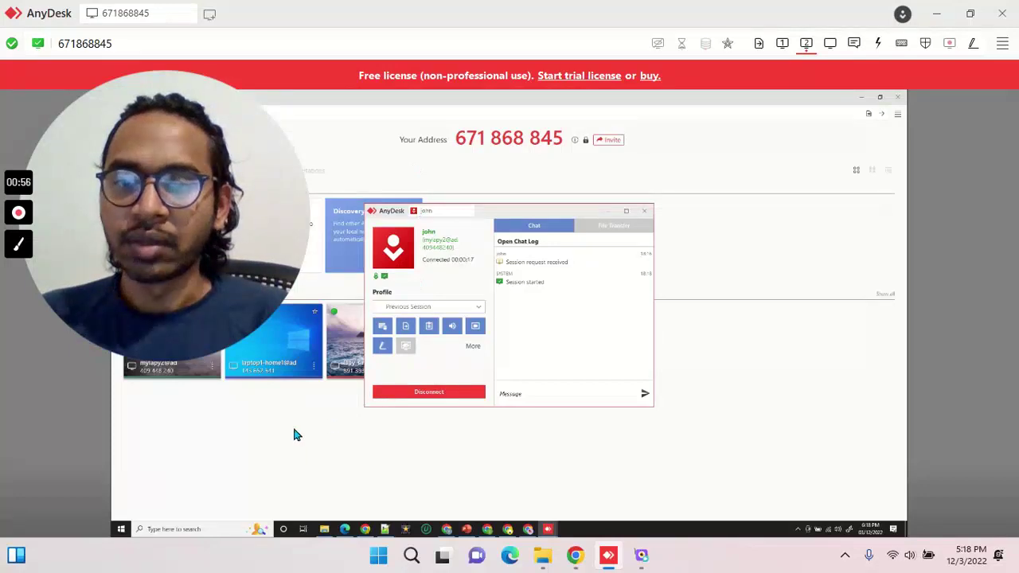
{"action": "left_click", "coordinate": [511, 271]}
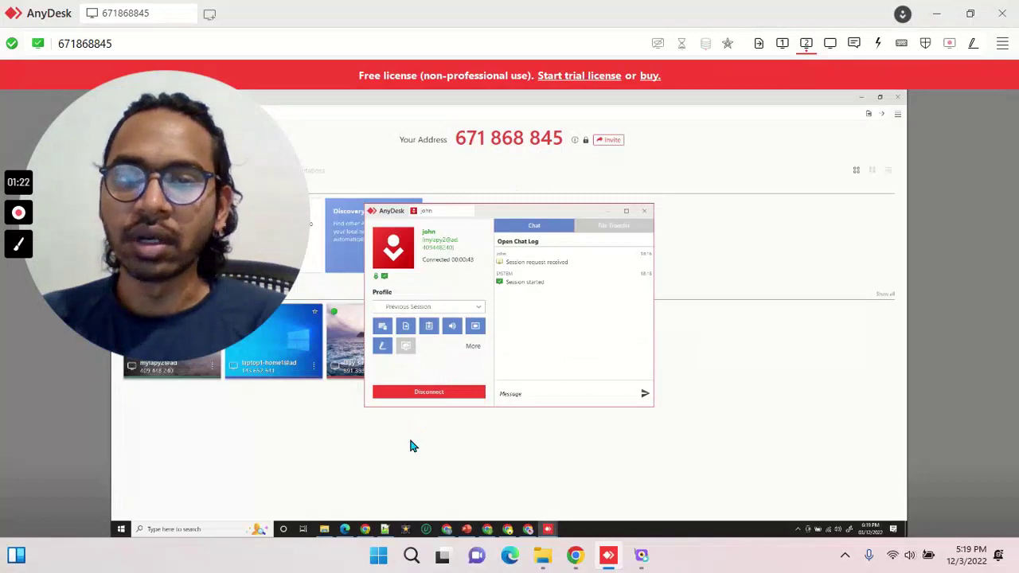
Minimize the session window on the remote desktop, and bring the local AnyDesk session view back to the front
{"action": "left_click", "coordinate": [612, 215]}
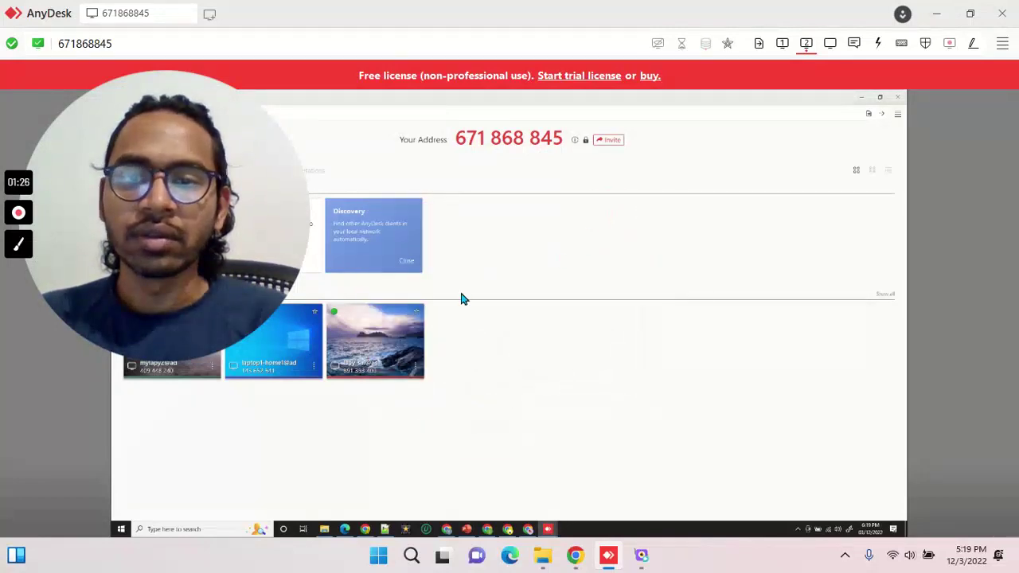
{"action": "mouse_move", "coordinate": [221, 229]}
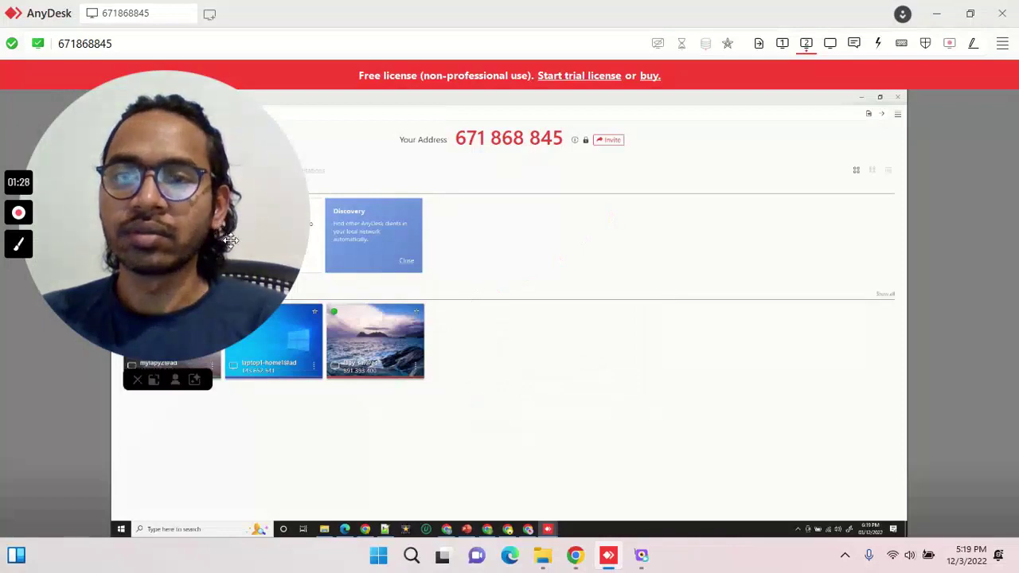
{"action": "left_click", "coordinate": [610, 555]}
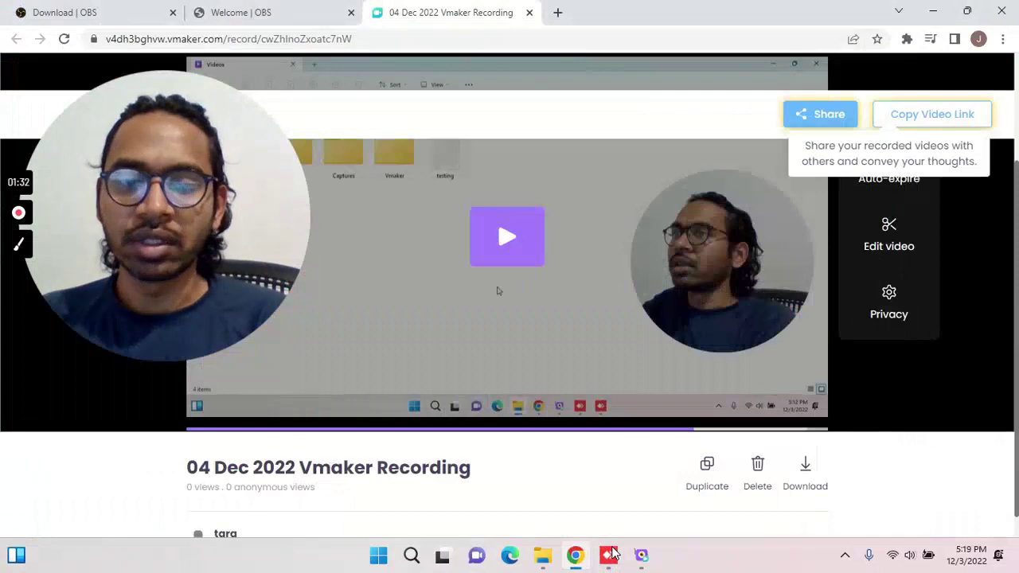
{"action": "left_click", "coordinate": [610, 555]}
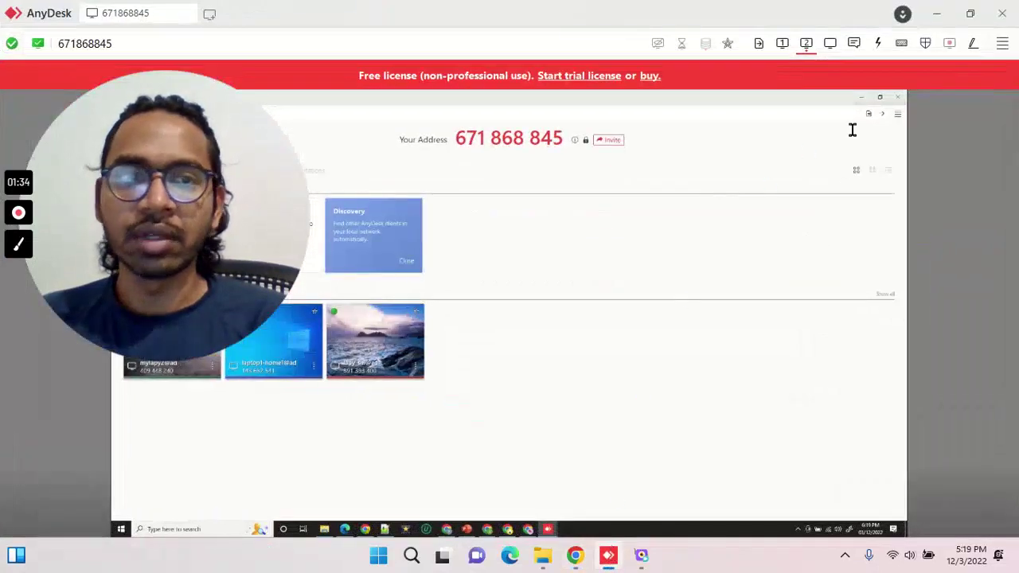
Switch from the remote session to the New Session page and install AnyDesk on this device
{"action": "left_click", "coordinate": [208, 16]}
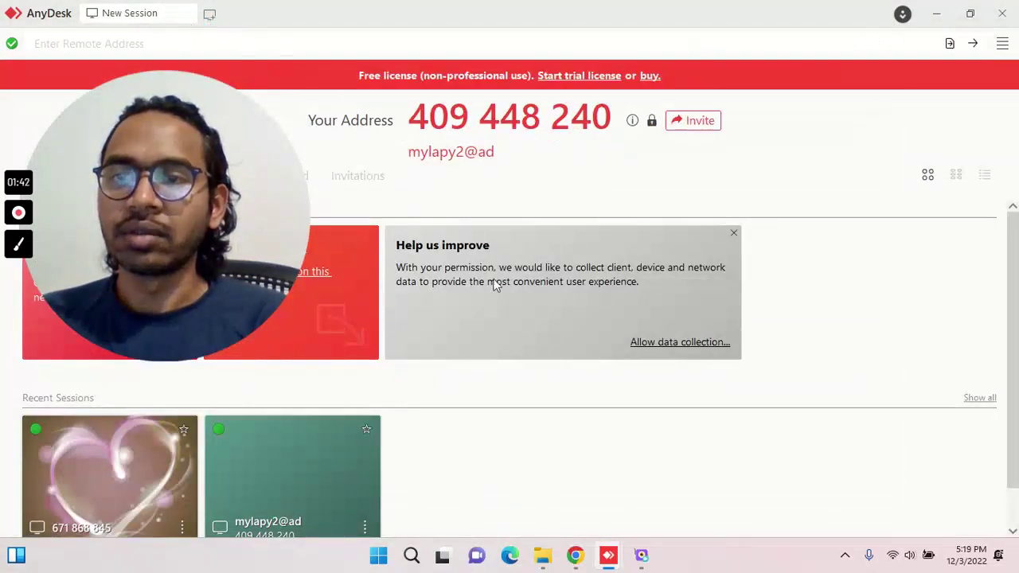
{"action": "left_click_drag", "start_coordinate": [195, 201], "coordinate": [877, 242]}
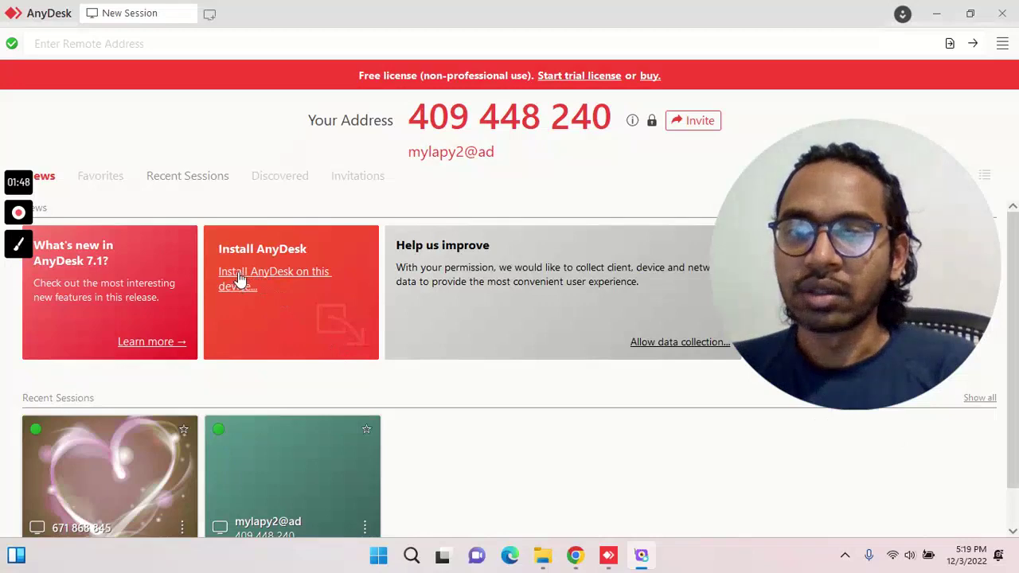
{"action": "left_click", "coordinate": [269, 278]}
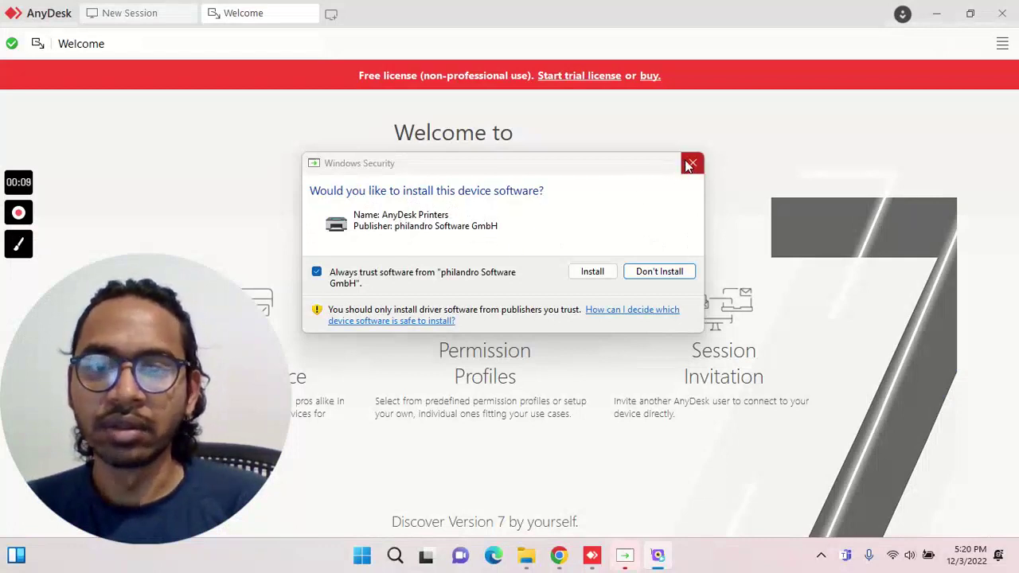
Dismiss the AnyDesk Printers device software installation request and close the Version 7 Welcome page
{"action": "left_click", "coordinate": [691, 164]}
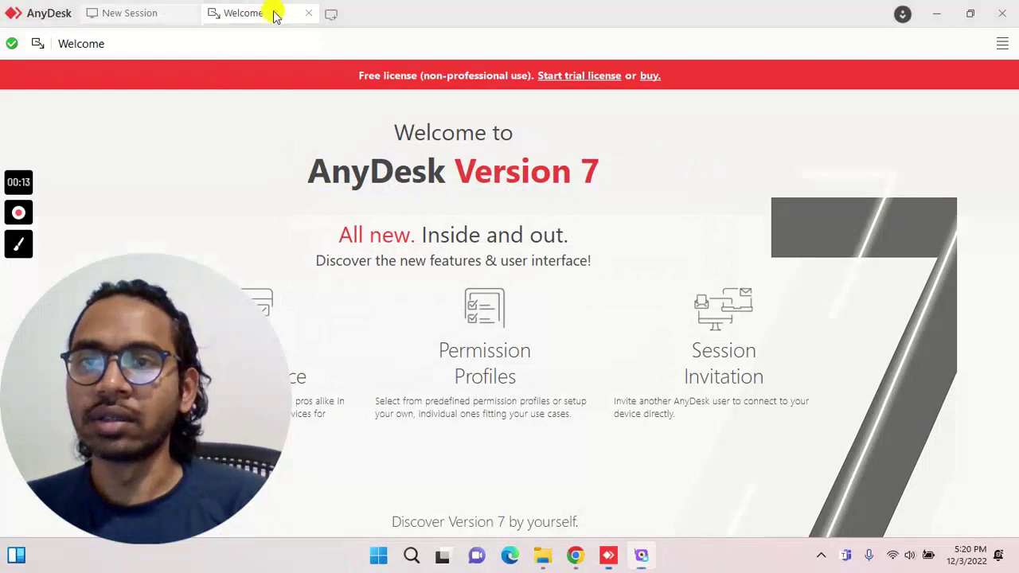
{"action": "left_click", "coordinate": [309, 14]}
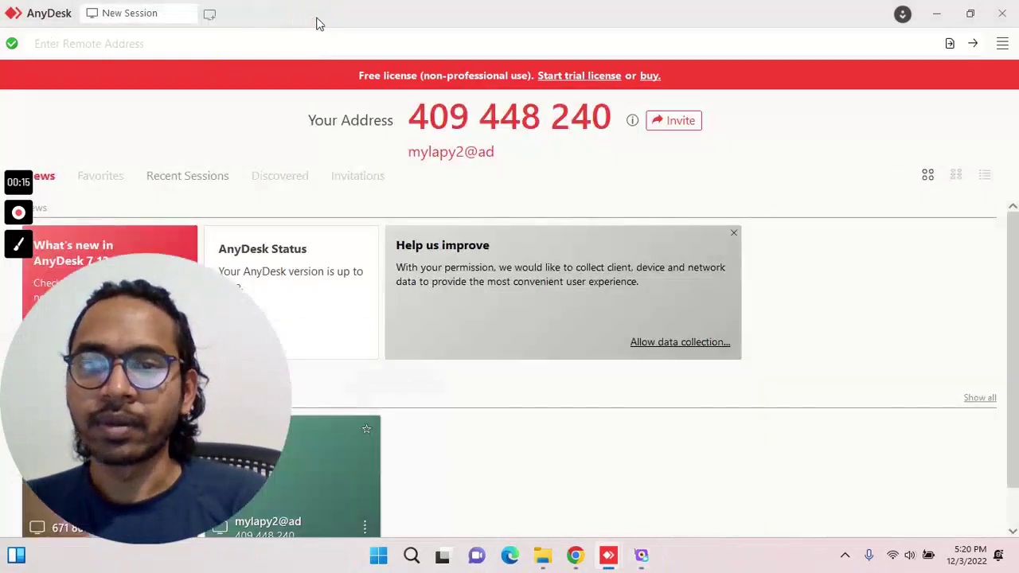
{"action": "mouse_move", "coordinate": [254, 359]}
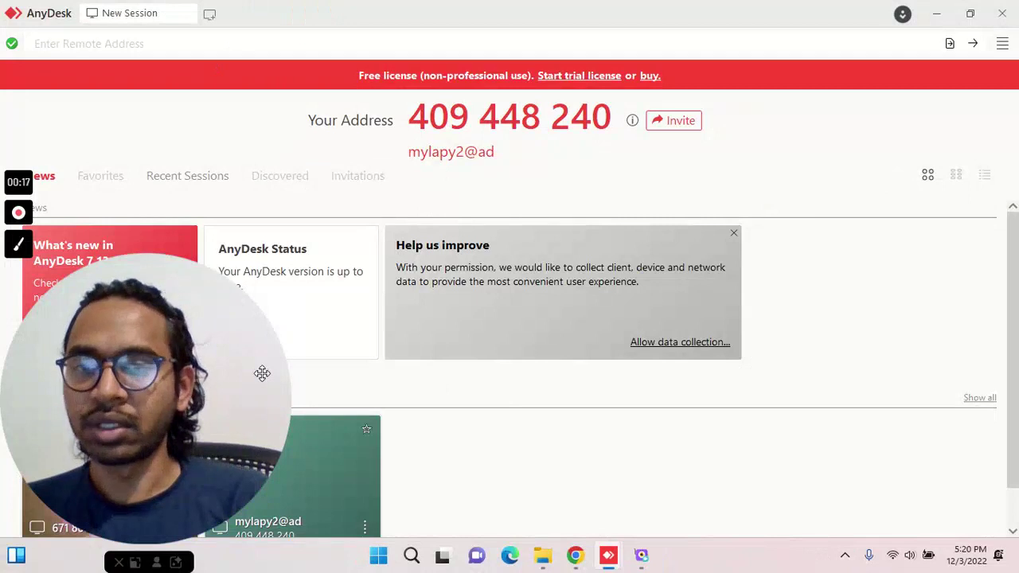
{"action": "left_click_drag", "start_coordinate": [262, 374], "coordinate": [852, 243]}
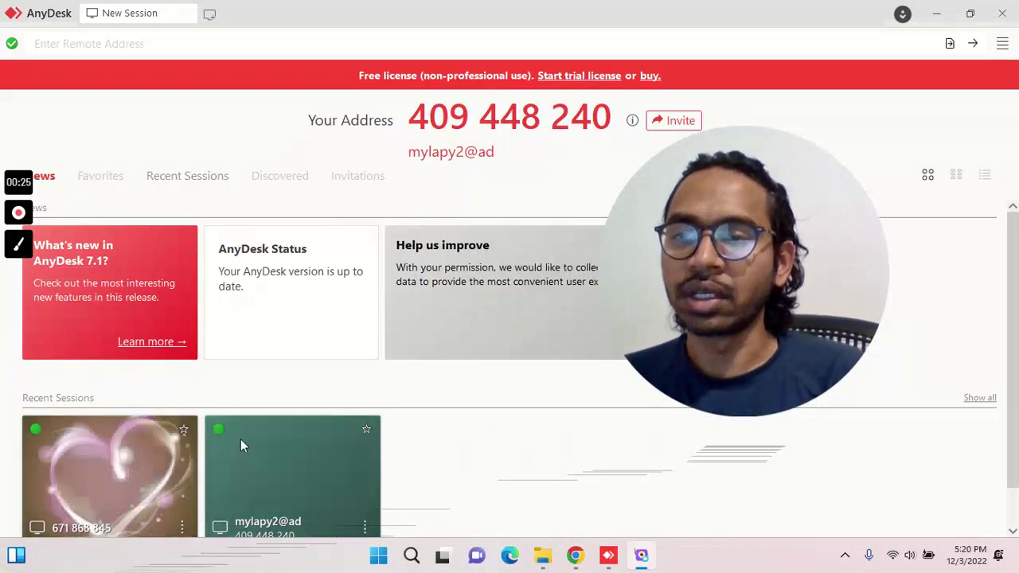
Try to start a session with this computer's own alias from the recent sessions, and close the session message
{"action": "scroll", "coordinate": [243, 446], "scroll_direction": "down", "scroll_amount": 1}
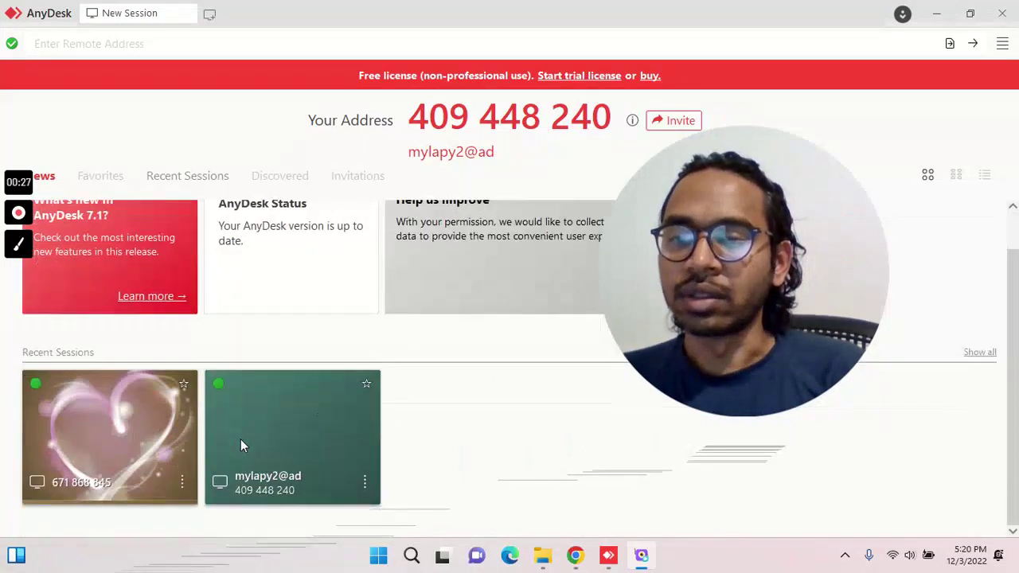
{"action": "scroll", "coordinate": [243, 446], "scroll_direction": "up", "scroll_amount": 1}
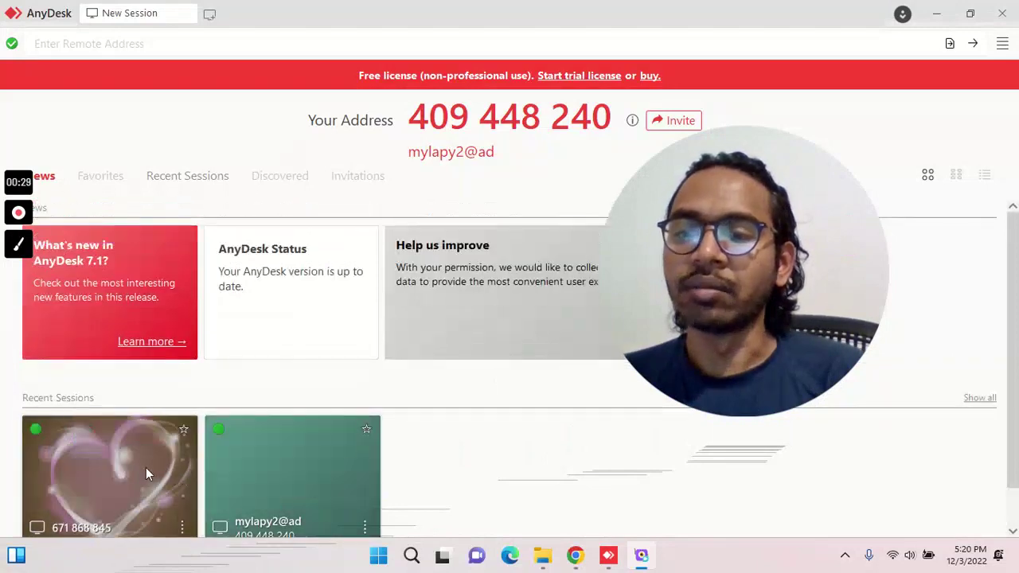
{"action": "left_click", "coordinate": [293, 459]}
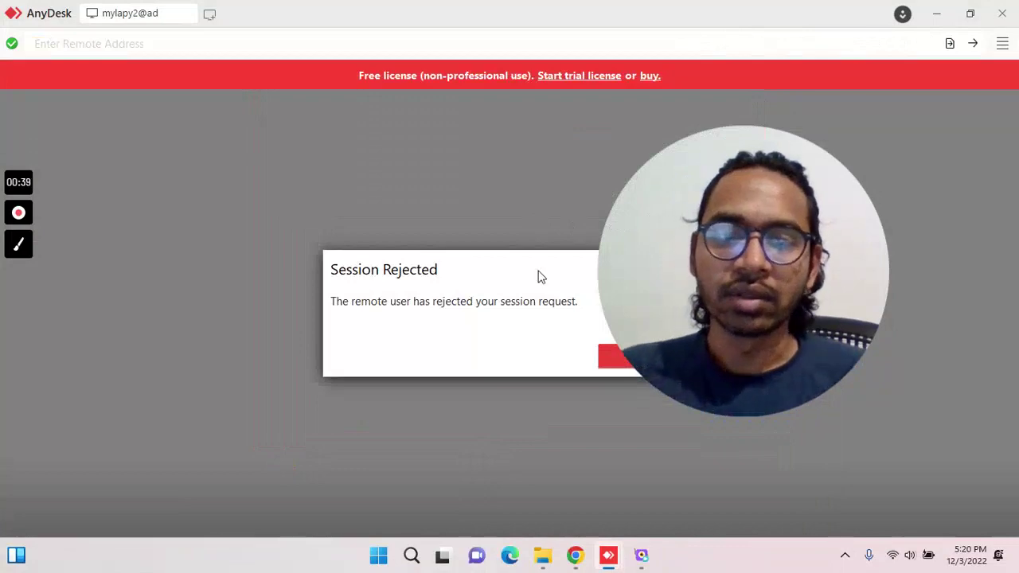
{"action": "left_click", "coordinate": [611, 357]}
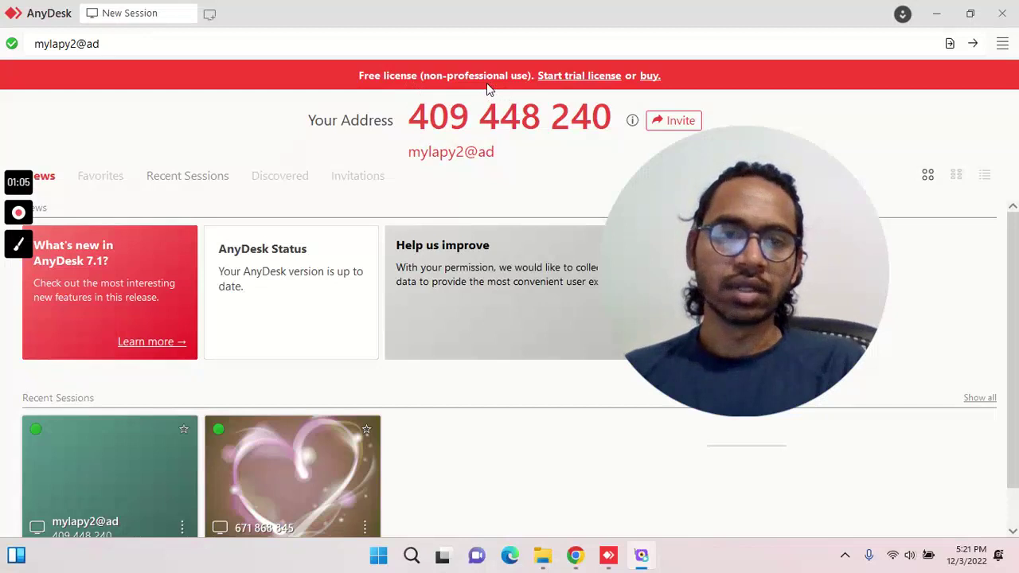
{"action": "mouse_move", "coordinate": [771, 244]}
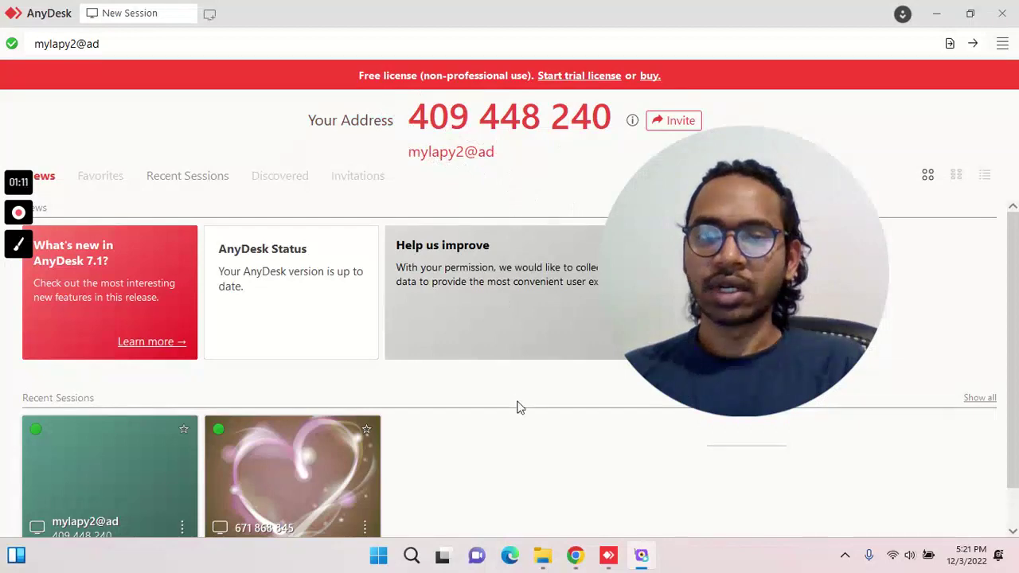
{"action": "scroll", "coordinate": [517, 406], "scroll_direction": "down", "scroll_amount": 1}
{"action": "scroll", "coordinate": [517, 407], "scroll_direction": "up", "scroll_amount": 1}
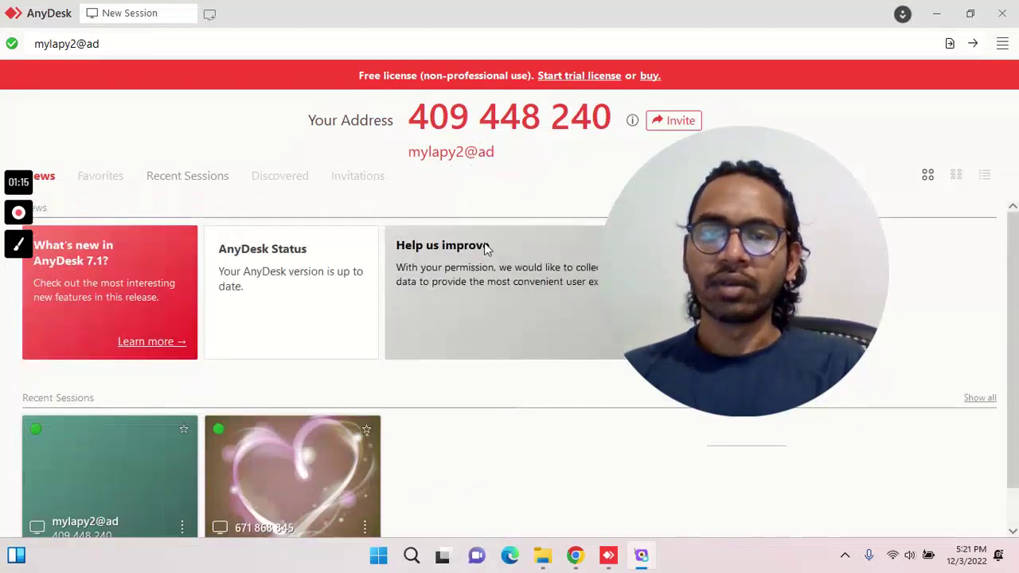
{"action": "scroll", "coordinate": [512, 414], "scroll_direction": "down", "scroll_amount": 1}
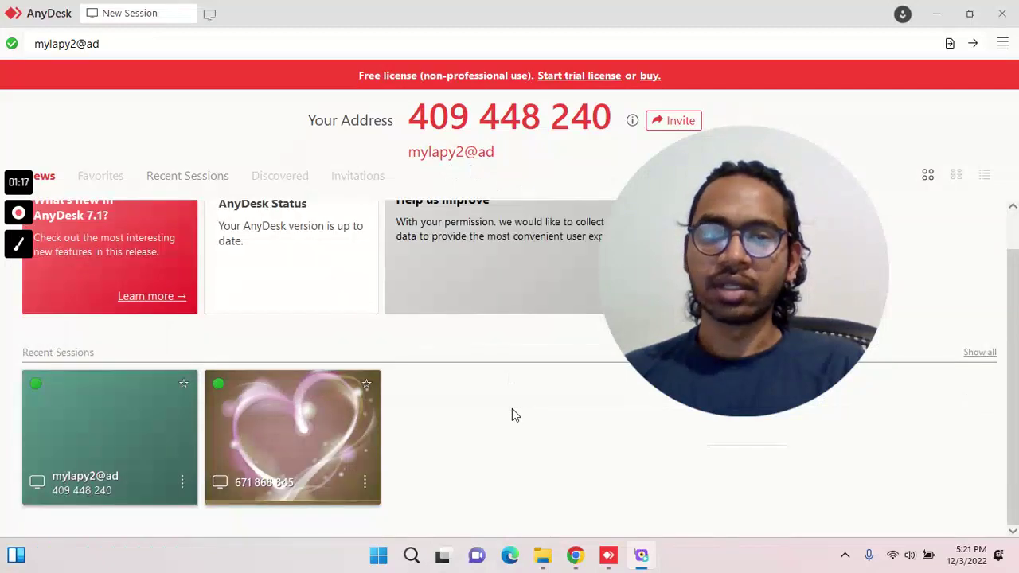
{"action": "mouse_move", "coordinate": [724, 309]}
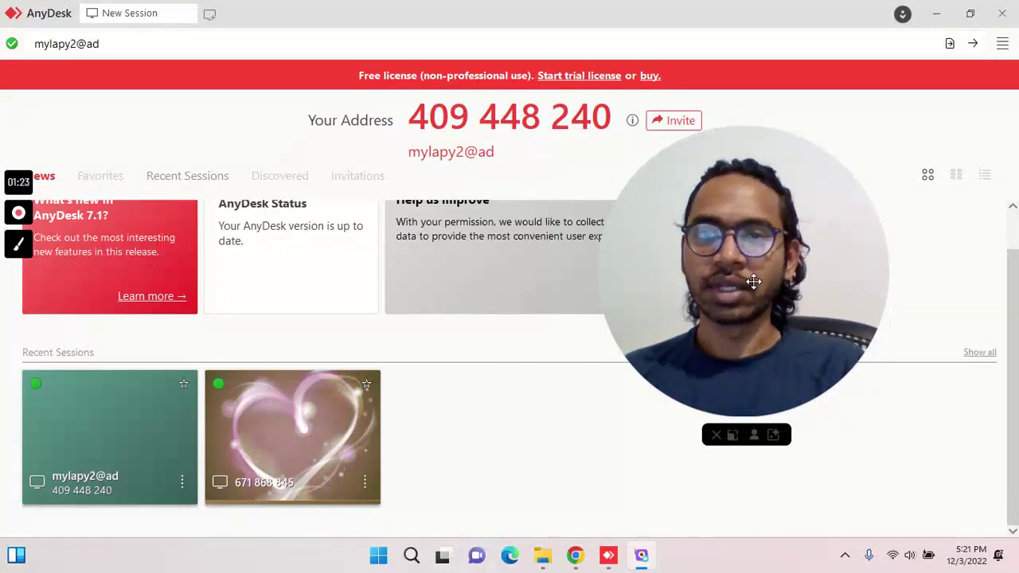
{"action": "mouse_move", "coordinate": [24, 219]}
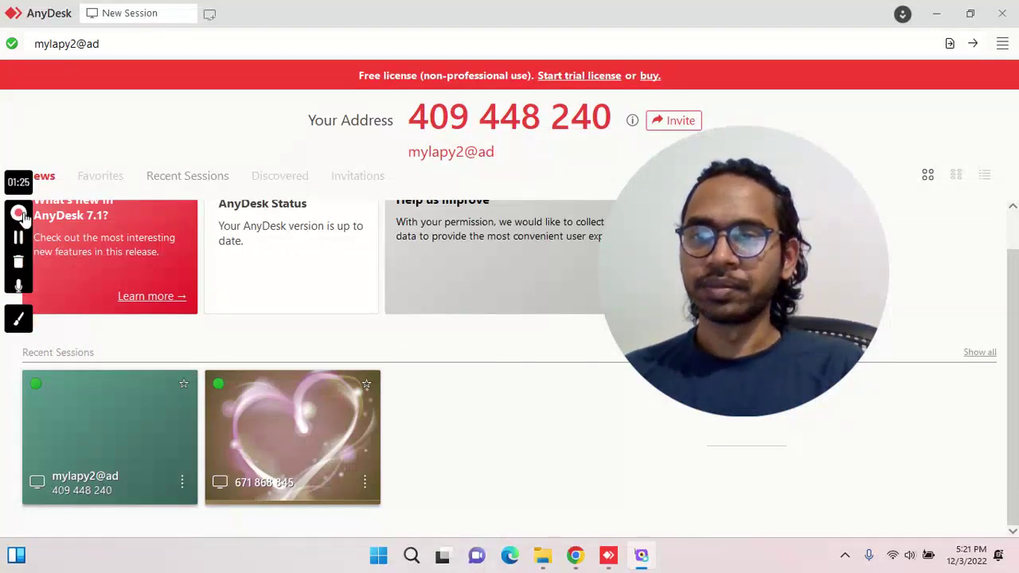